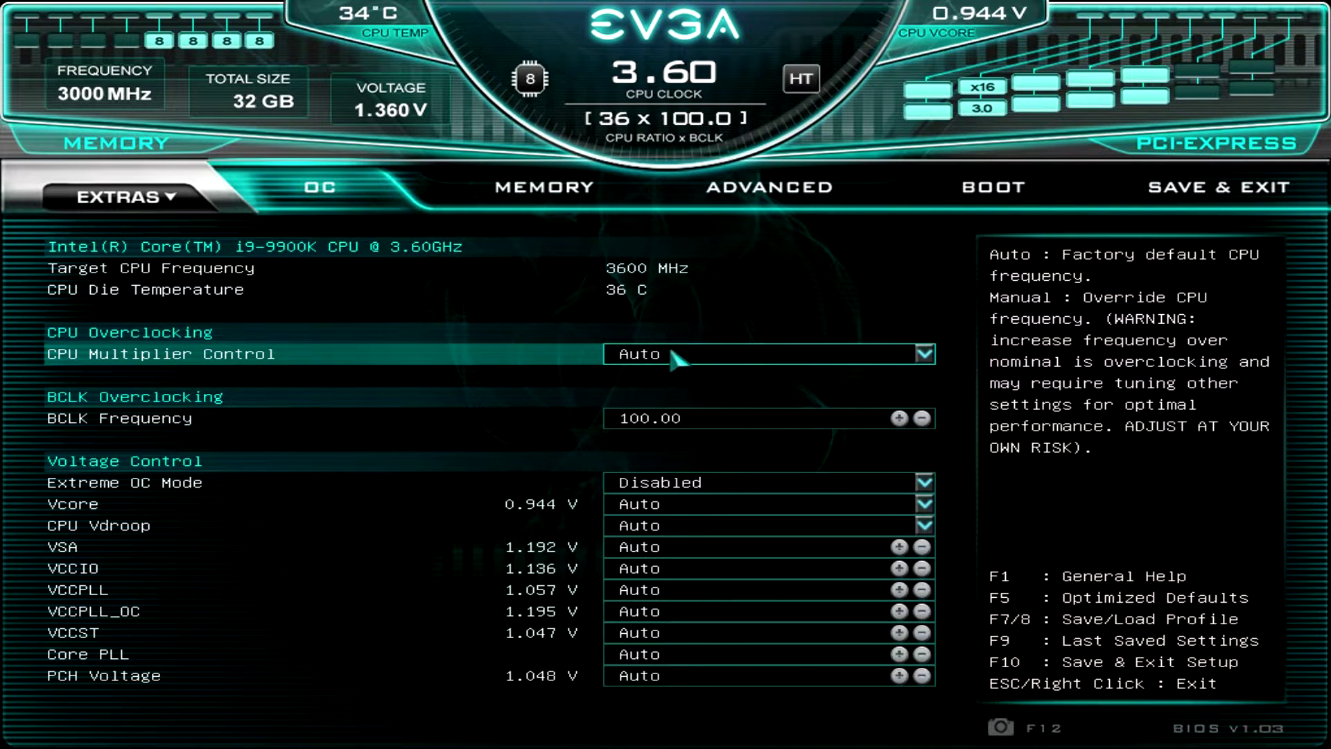
Switch CPU Multiplier Control to Manual and lower the multiplier from 50 to 45 (4500 MHz).
{"action": "left_click", "coordinate": [704, 359]}
{"action": "left_click", "coordinate": [675, 404]}
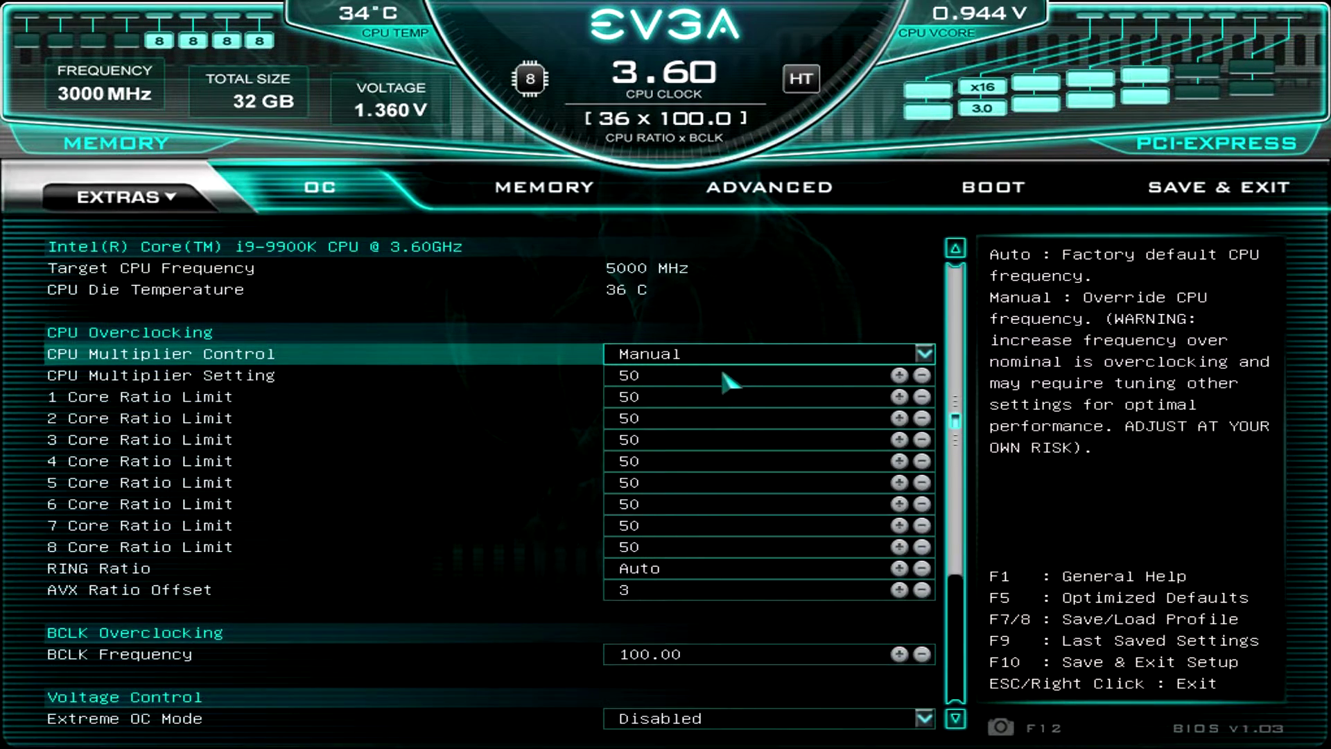
{"action": "key", "text": "Down"}
{"action": "key", "text": "Down"}
{"action": "key", "text": "Down"}
{"action": "key", "text": "Down"}
{"action": "key", "text": "Down"}
{"action": "key", "text": "Down"}
{"action": "key", "text": "Down"}
{"action": "key", "text": "Down"}
{"action": "key", "text": "Down"}
{"action": "key", "text": "Down"}
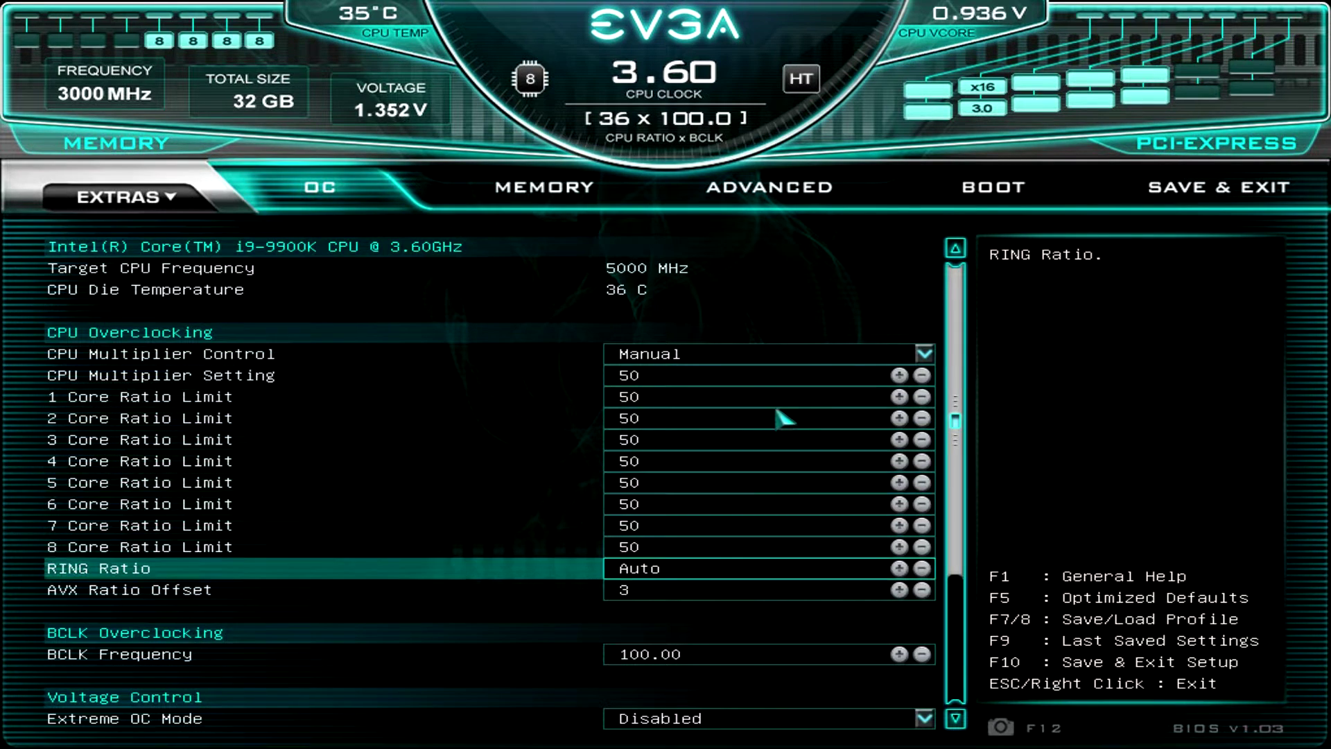
{"action": "key", "text": "Up"}
{"action": "key", "text": "Up"}
{"action": "key", "text": "Up"}
{"action": "key", "text": "Up"}
{"action": "key", "text": "Up"}
{"action": "key", "text": "Up"}
{"action": "key", "text": "Up"}
{"action": "key", "text": "Up"}
{"action": "key", "text": "Up"}
{"action": "key", "text": "Up"}
{"action": "key", "text": "Up"}
{"action": "key", "text": "Up"}
{"action": "key", "text": "Up"}
{"action": "key", "text": "Up"}
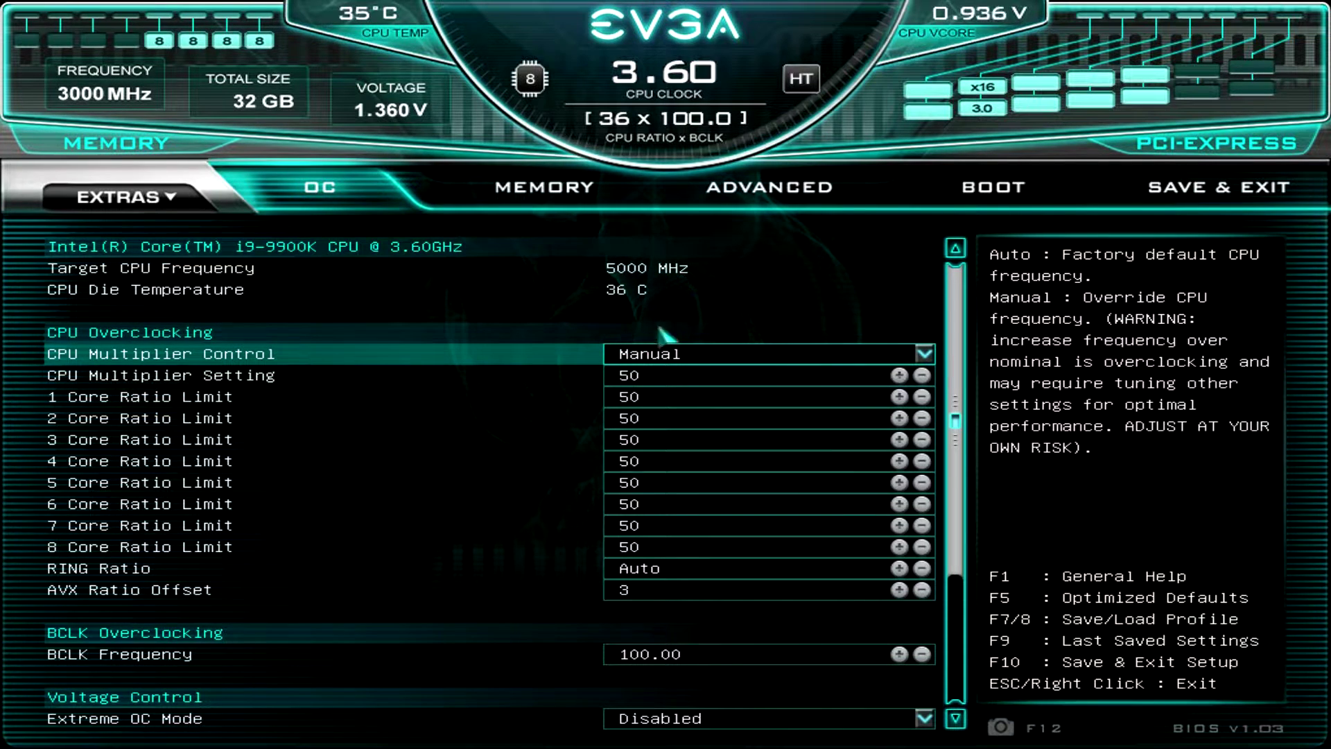
{"action": "left_click", "coordinate": [677, 382]}
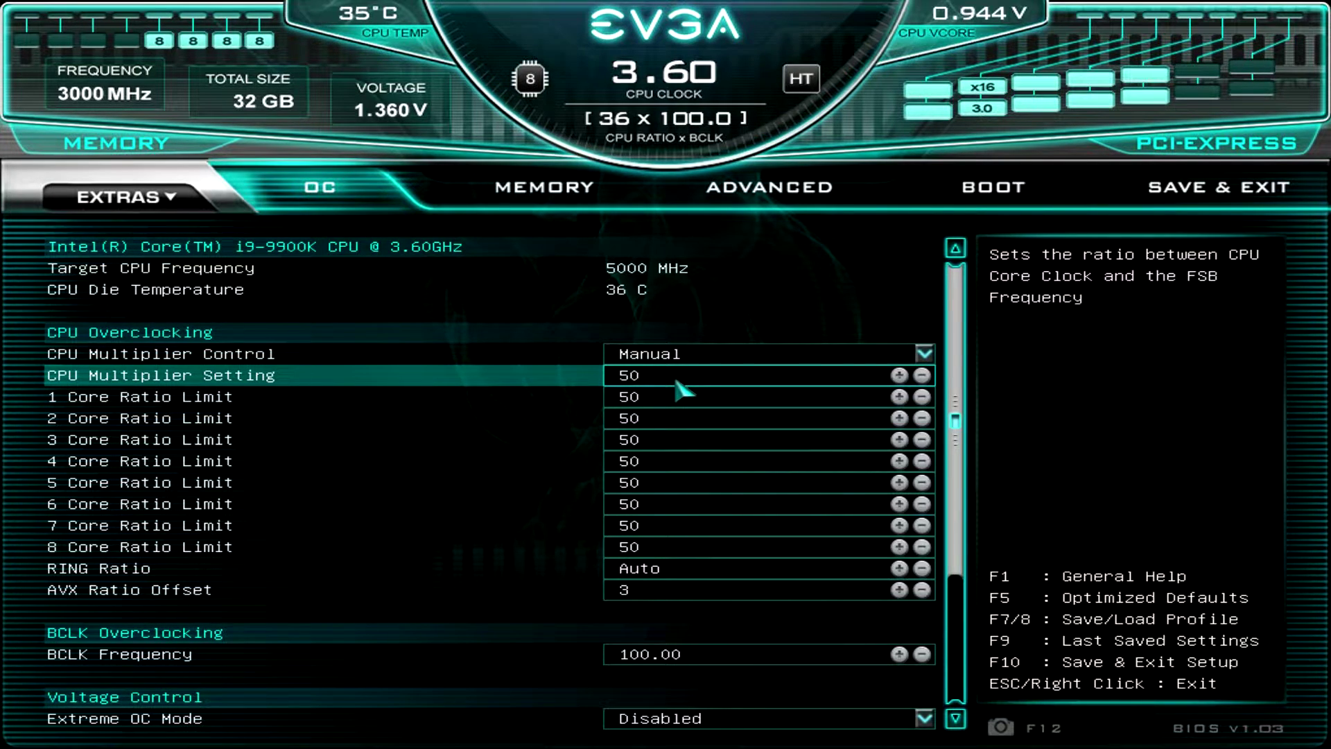
{"action": "key", "text": "Return"}
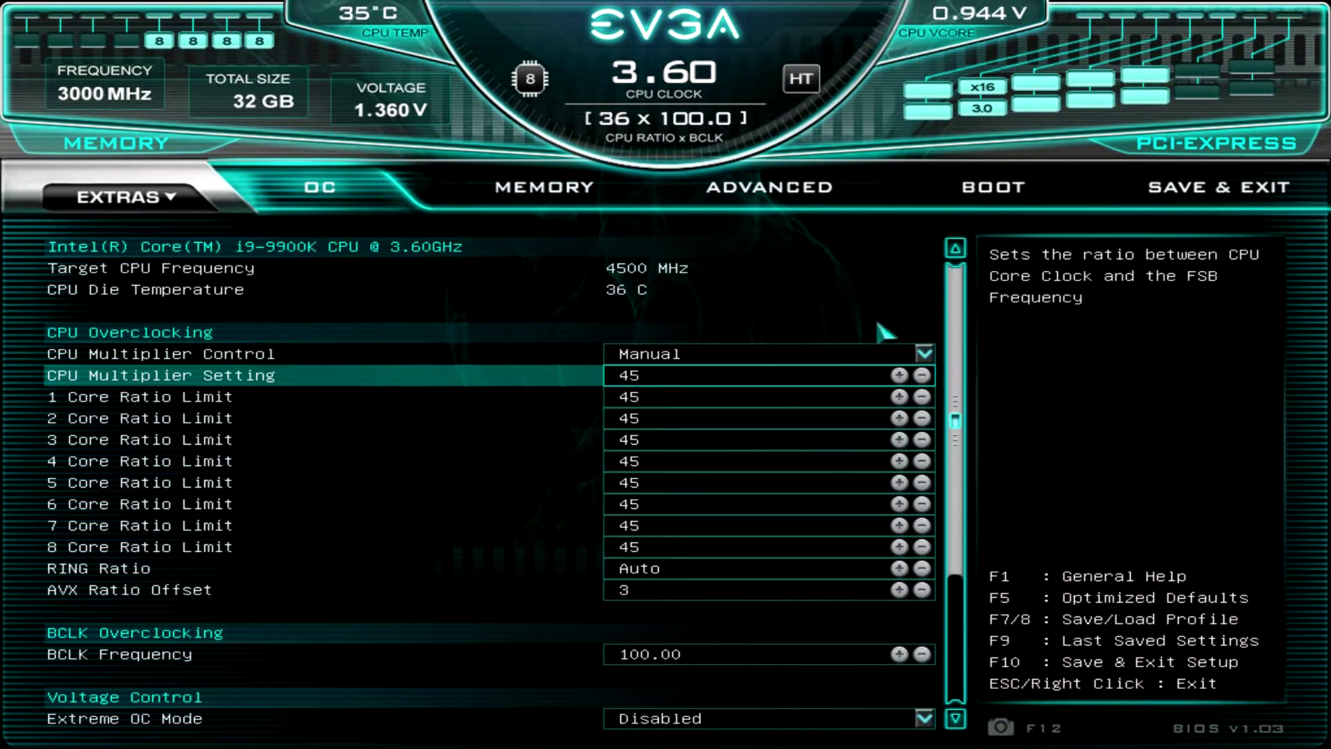
Return CPU Multiplier Control to Auto (3600 MHz), then review the Voltage Control rows' help text.
{"action": "left_click", "coordinate": [832, 355]}
{"action": "left_click", "coordinate": [735, 383]}
{"action": "key", "text": "Down"}
{"action": "key", "text": "Down"}
{"action": "key", "text": "Down"}
{"action": "key", "text": "Down"}
{"action": "key", "text": "Down"}
{"action": "key", "text": "Down"}
{"action": "key", "text": "Down"}
{"action": "key", "text": "Down"}
{"action": "key", "text": "Down"}
{"action": "key", "text": "Down"}
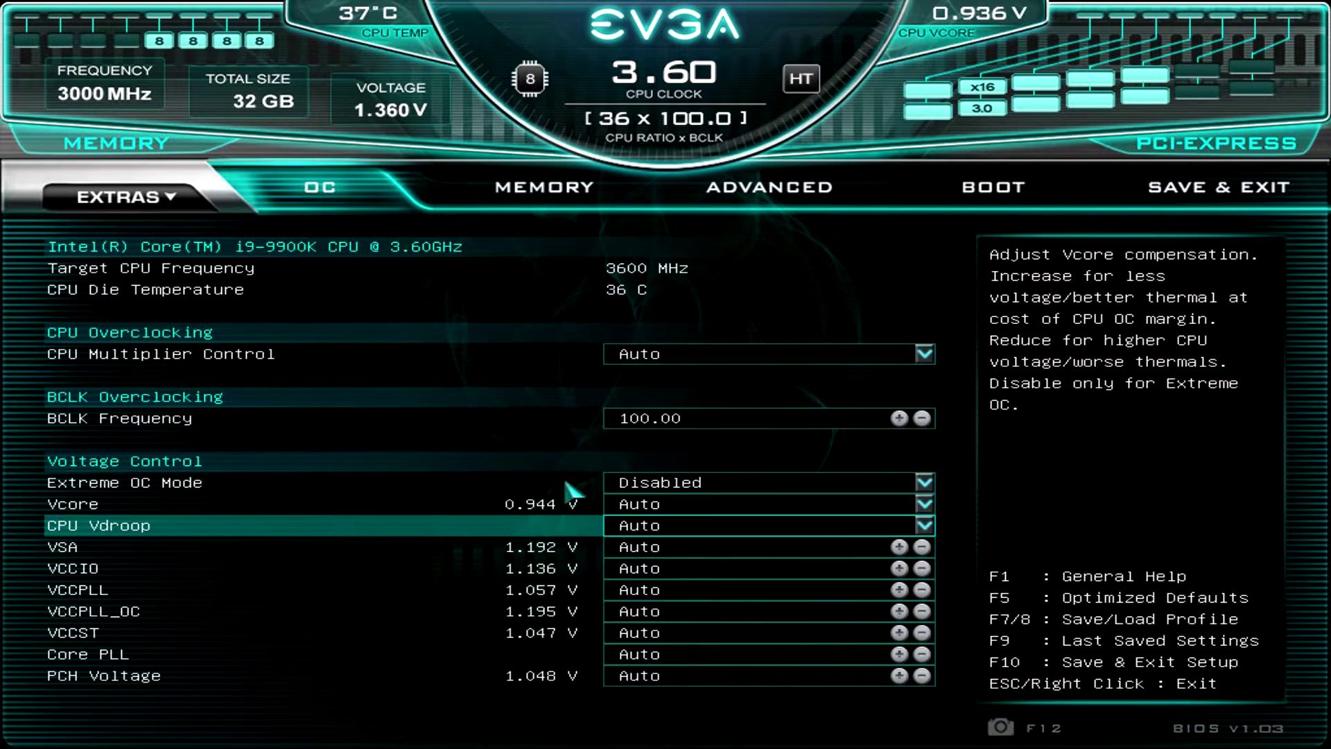
{"action": "key", "text": "Down"}
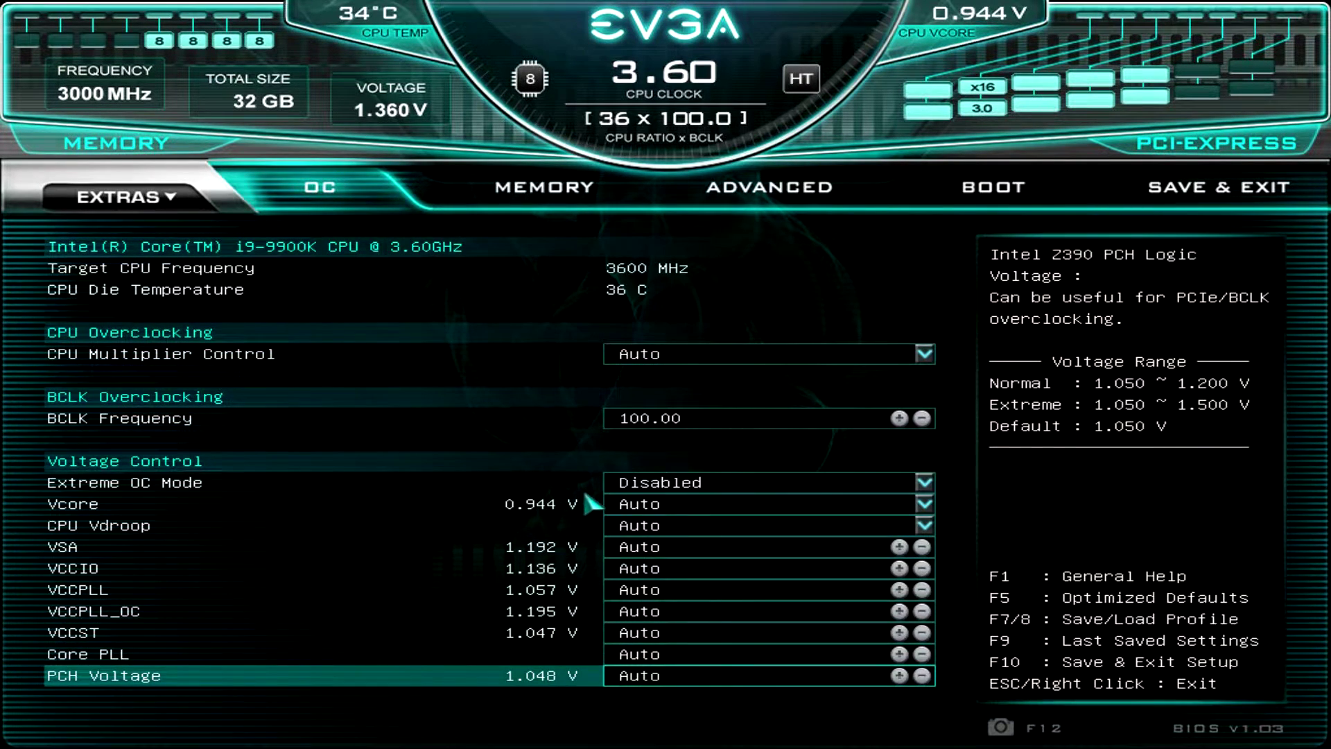
{"action": "left_click", "coordinate": [655, 552]}
{"action": "left_click", "coordinate": [655, 548]}
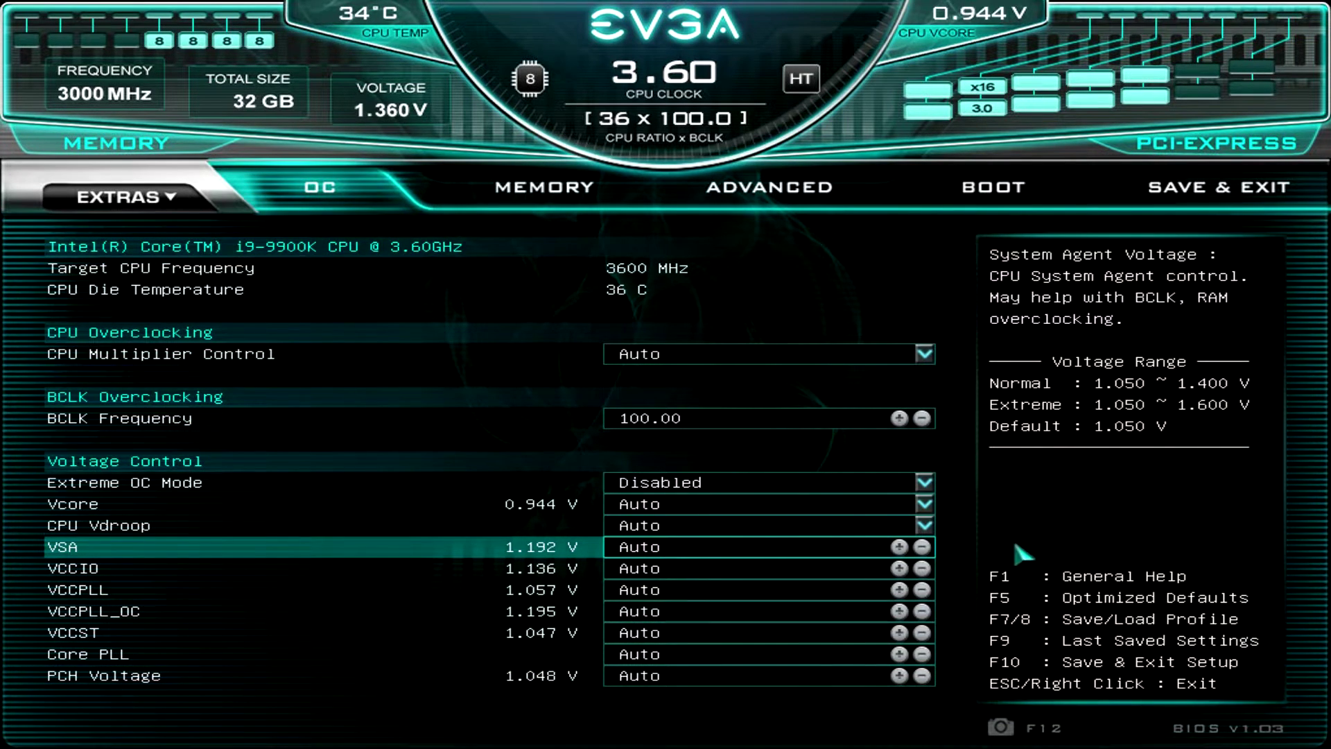
{"action": "left_click", "coordinate": [672, 525]}
{"action": "key", "text": "Up"}
{"action": "key", "text": "Up"}
{"action": "key", "text": "Up"}
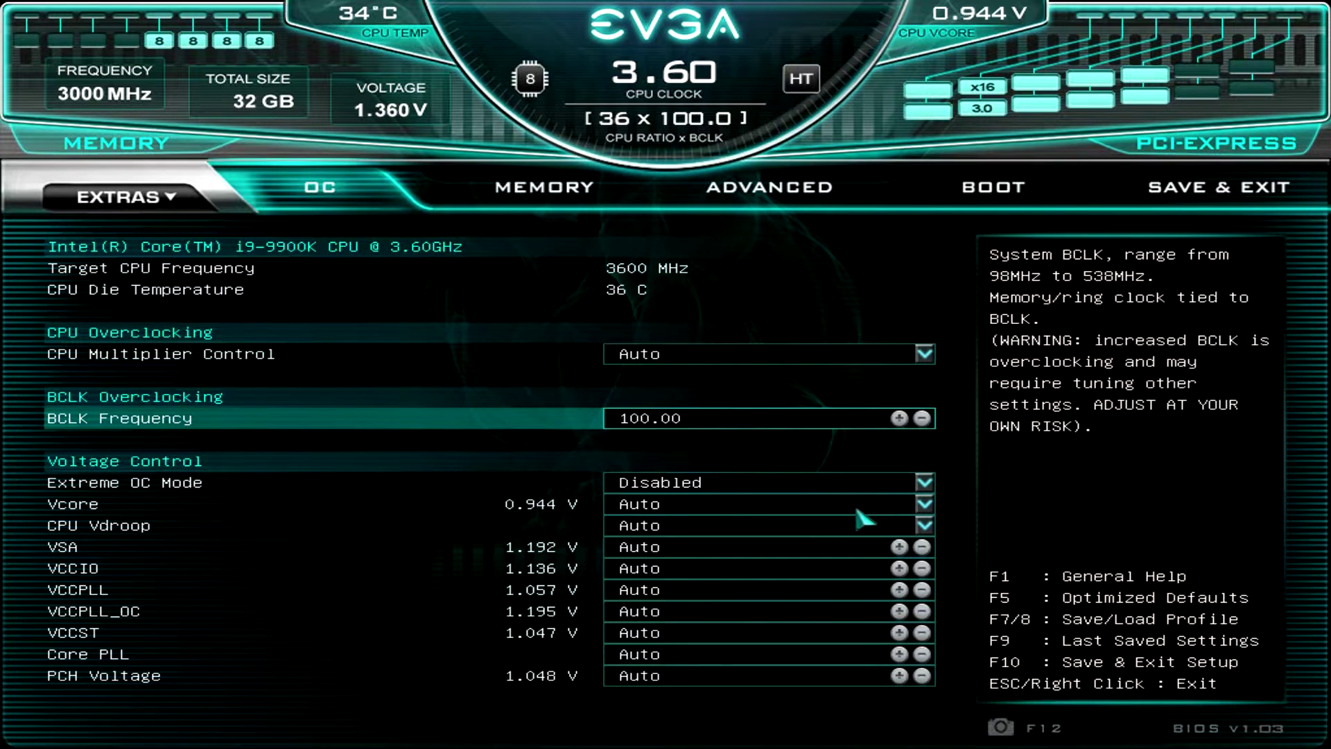
{"action": "key", "text": "Down"}
{"action": "key", "text": "Down"}
{"action": "key", "text": "Down"}
{"action": "key", "text": "Down"}
{"action": "key", "text": "Down"}
{"action": "key", "text": "Down"}
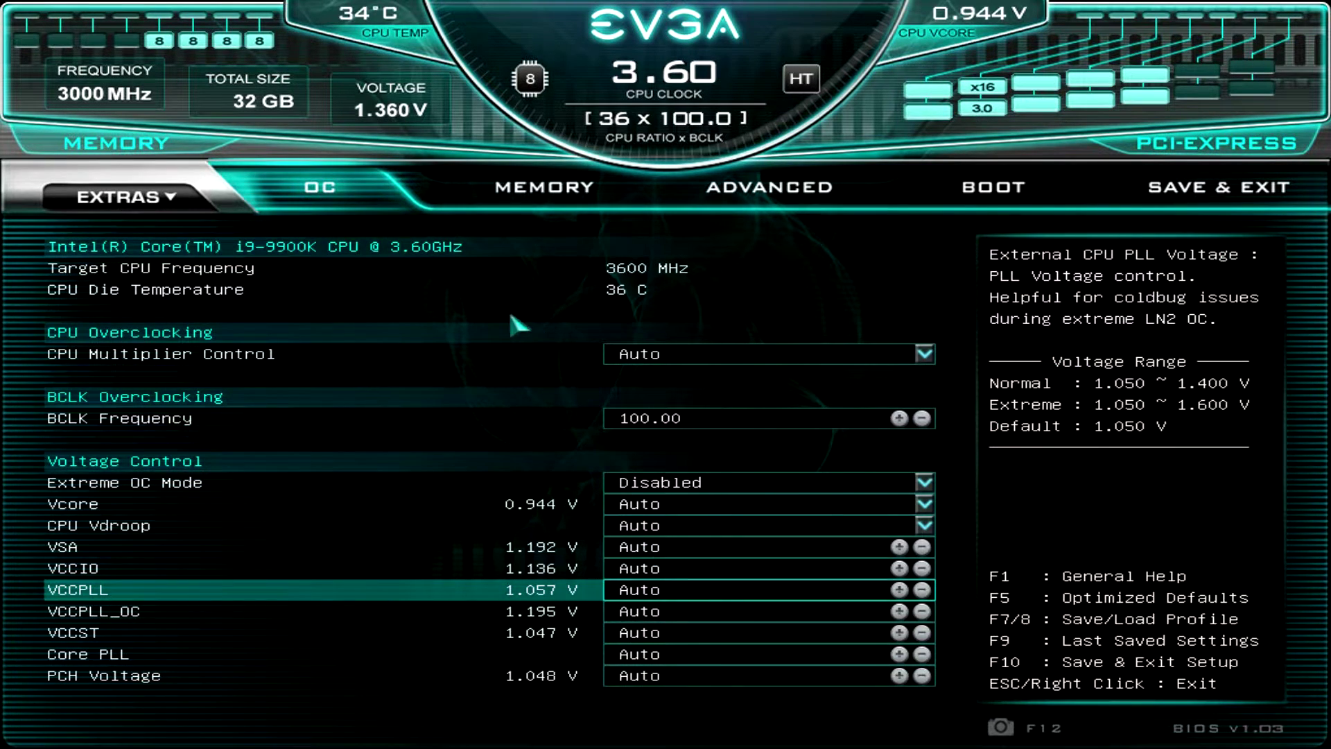
On the MEMORY page, keep XMP Profile 1 and browse the timings down to tXP.
{"action": "left_click", "coordinate": [486, 195]}
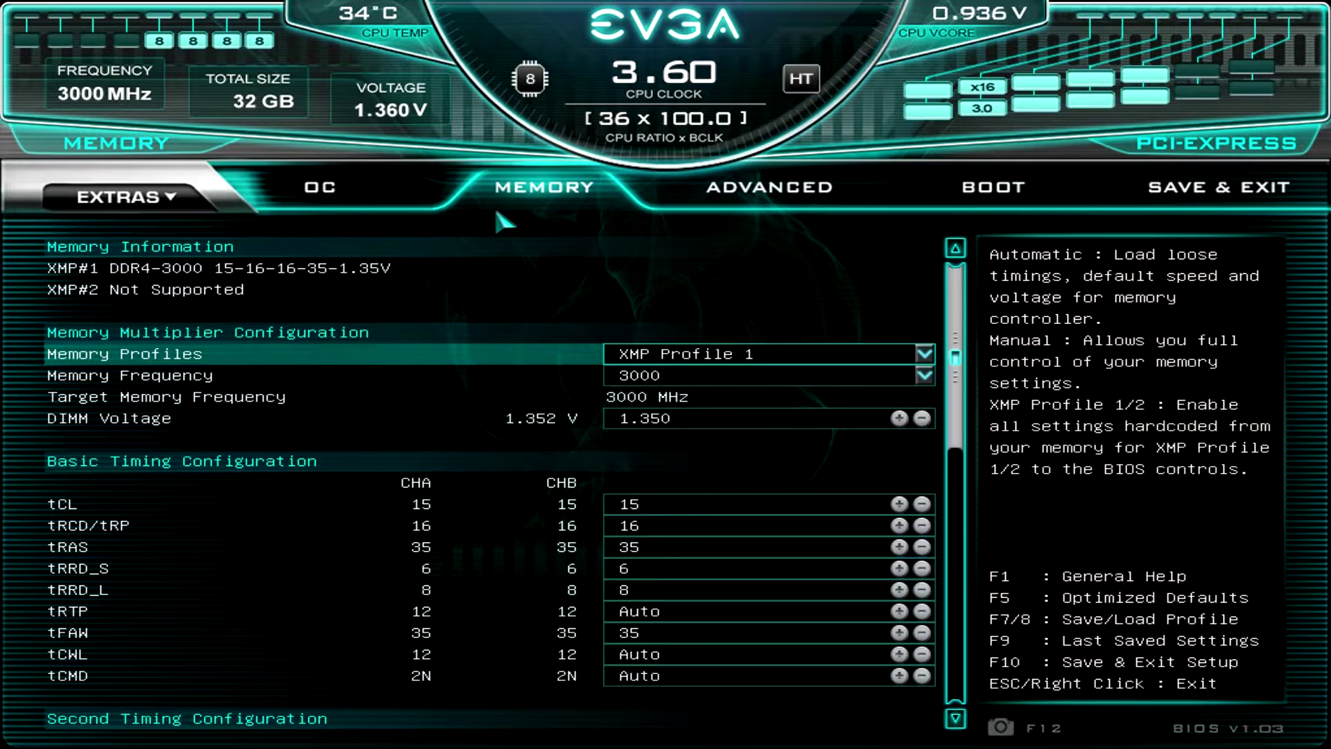
{"action": "left_click", "coordinate": [751, 364]}
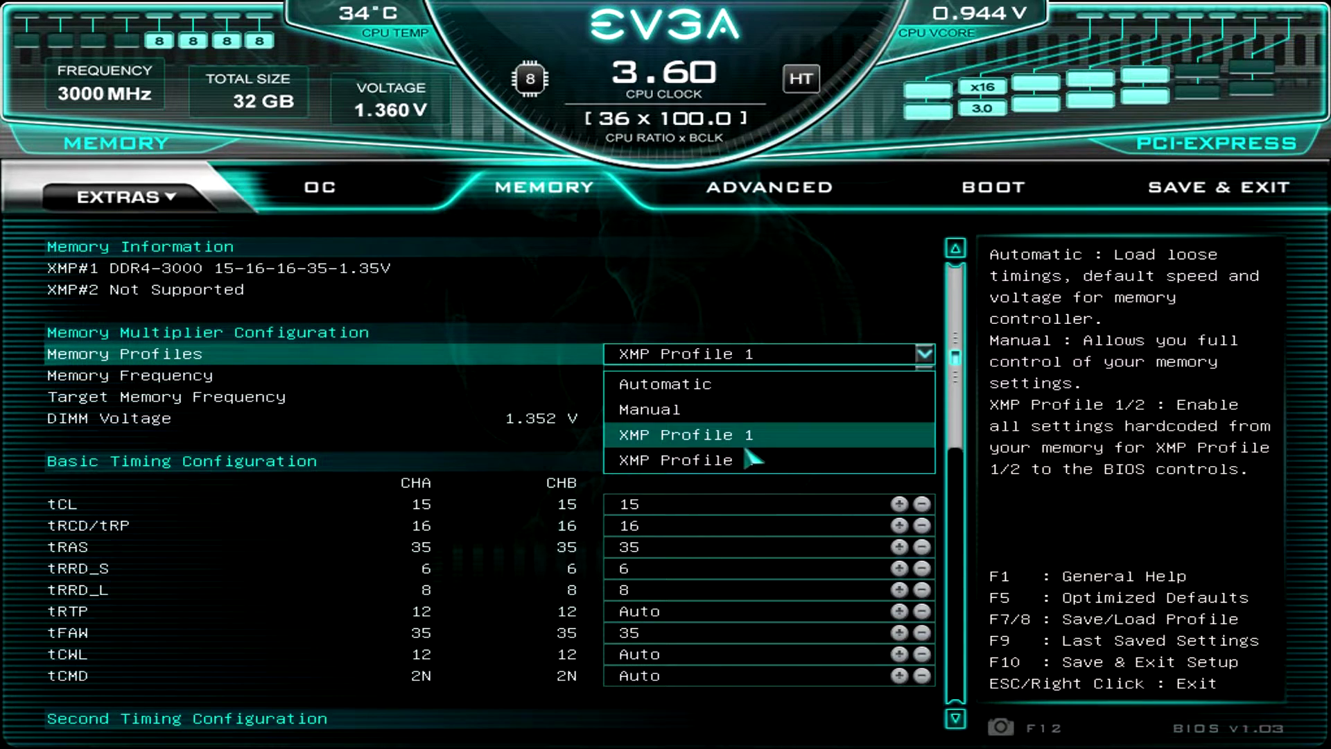
{"action": "left_click", "coordinate": [715, 297]}
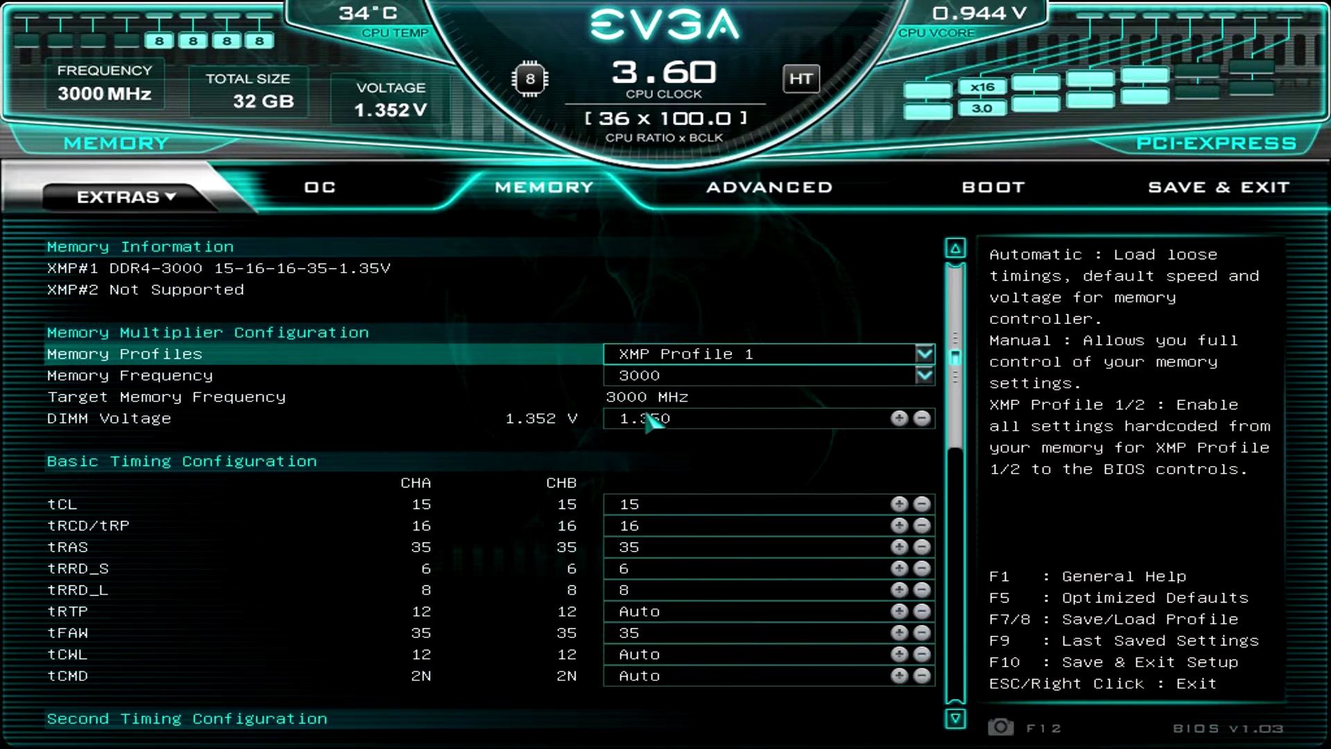
{"action": "key", "text": "Down"}
{"action": "key", "text": "Down"}
{"action": "key", "text": "Down"}
{"action": "key", "text": "Down"}
{"action": "key", "text": "Down"}
{"action": "key", "text": "Down"}
{"action": "key", "text": "Down"}
{"action": "key", "text": "Down"}
{"action": "key", "text": "Down"}
{"action": "key", "text": "Down"}
{"action": "key", "text": "Down"}
{"action": "key", "text": "Down"}
{"action": "key", "text": "Down"}
{"action": "key", "text": "Down"}
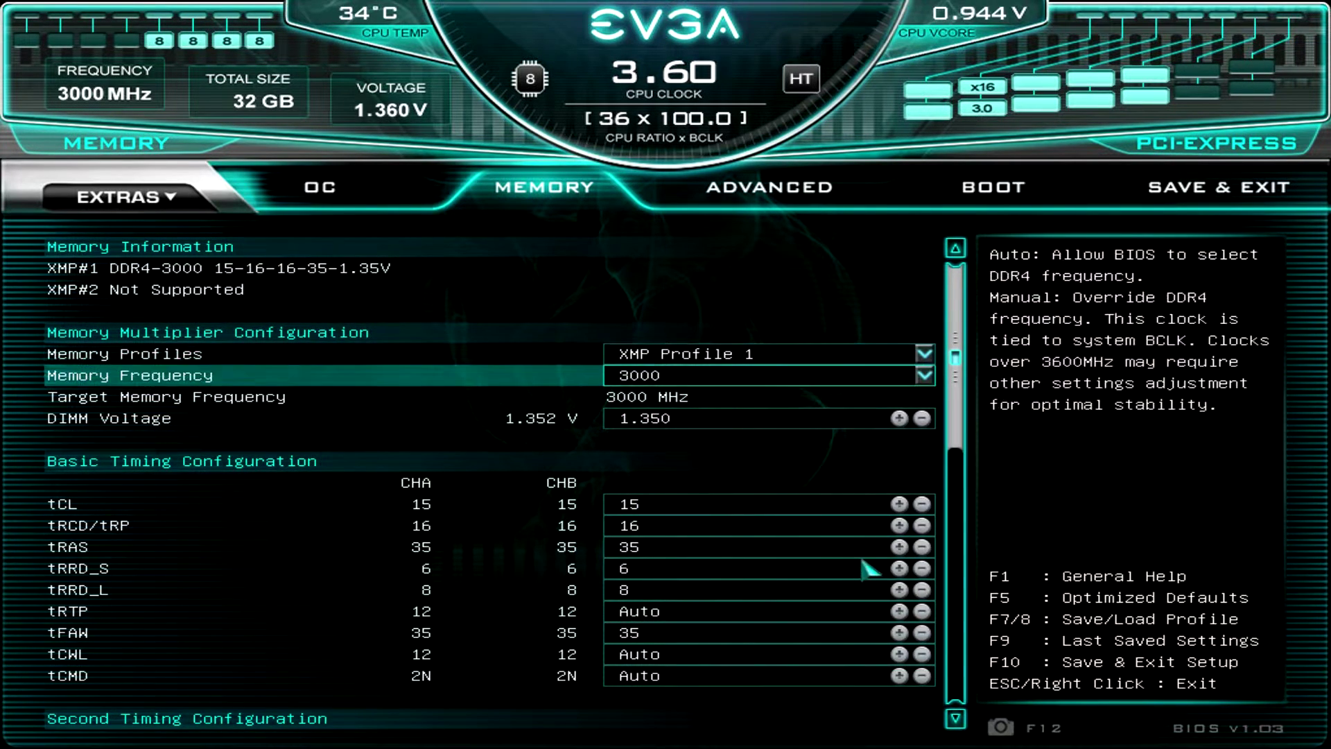
{"action": "key", "text": "Down"}
{"action": "key", "text": "Down"}
{"action": "key", "text": "Down"}
{"action": "key", "text": "Down"}
{"action": "key", "text": "Down"}
{"action": "key", "text": "Down"}
{"action": "key", "text": "Down"}
{"action": "key", "text": "Down"}
{"action": "key", "text": "Down"}
{"action": "key", "text": "Down"}
{"action": "key", "text": "Down"}
{"action": "key", "text": "Down"}
{"action": "key", "text": "Down"}
{"action": "key", "text": "Down"}
{"action": "key", "text": "Down"}
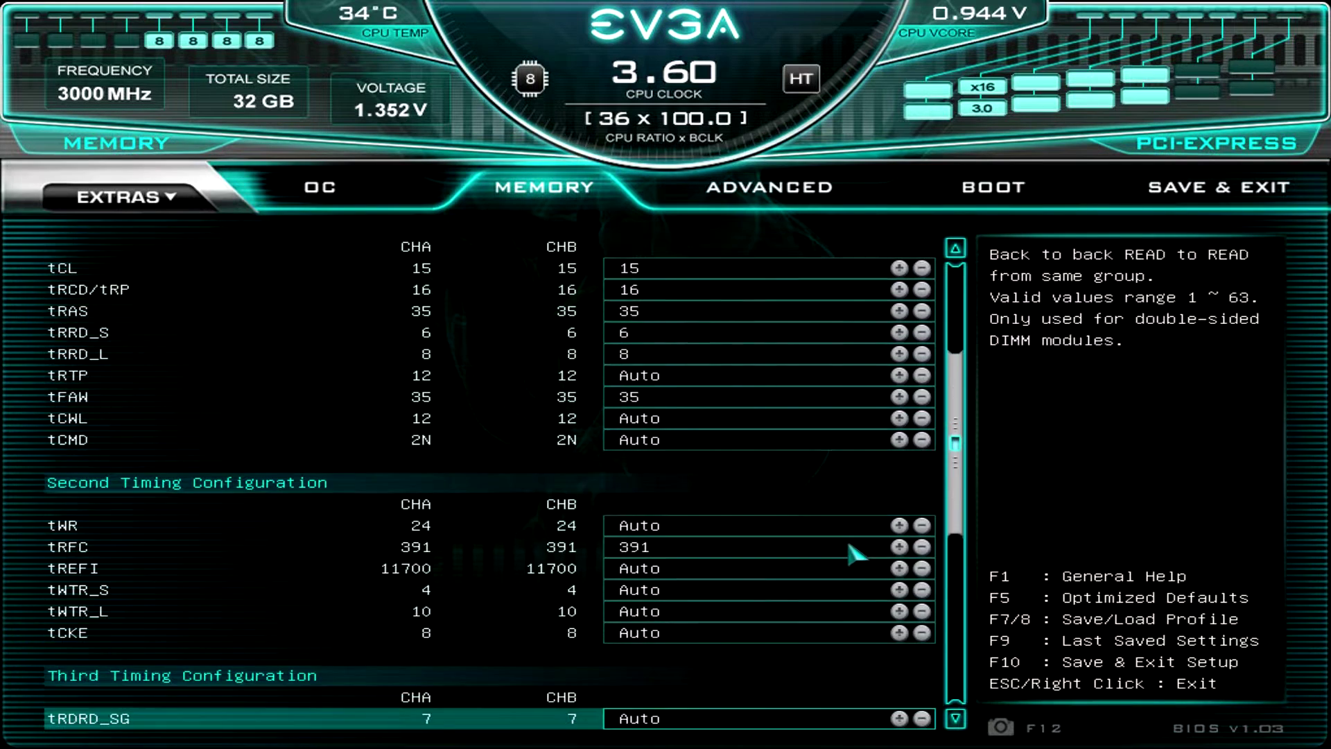
{"action": "key", "text": "Down"}
{"action": "key", "text": "Down"}
{"action": "key", "text": "Down"}
{"action": "key", "text": "Down"}
{"action": "key", "text": "Down"}
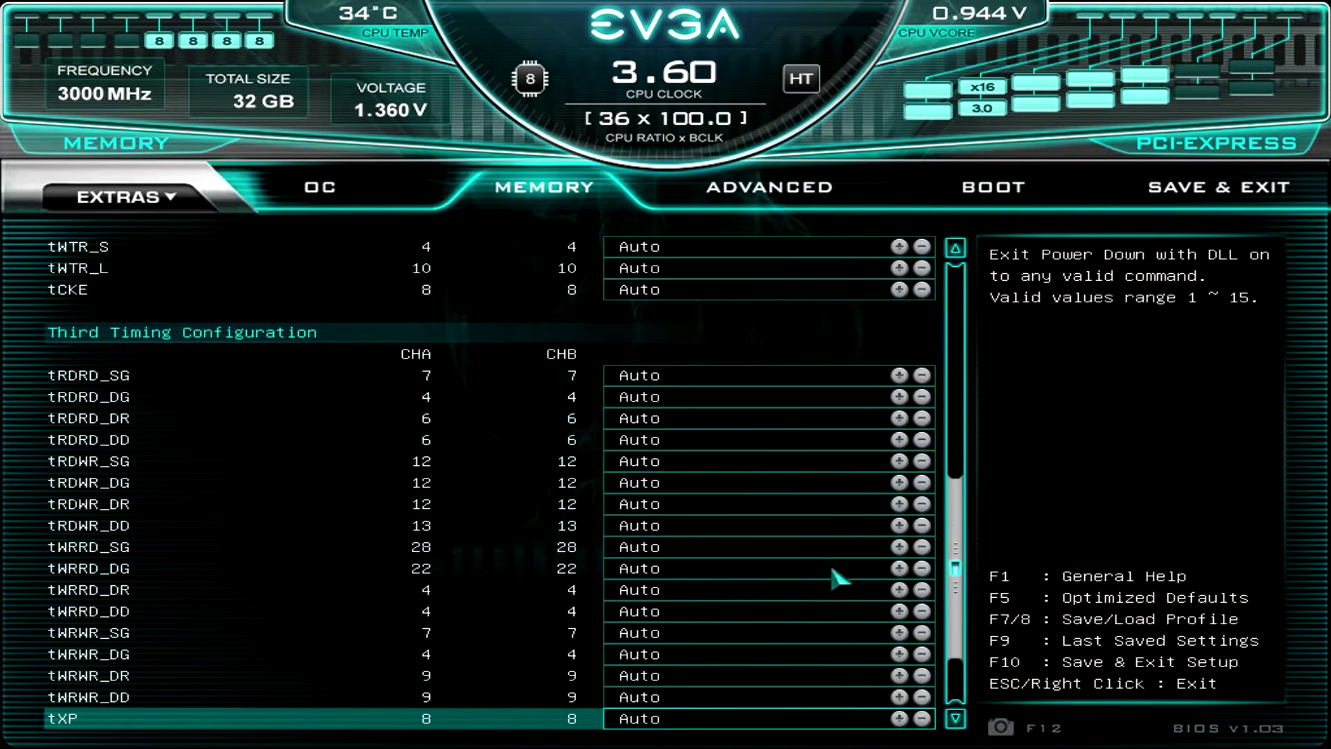
On the Advanced page, view CPU Configuration and CPU Information, then return to CPU Configuration.
{"action": "left_click", "coordinate": [789, 187]}
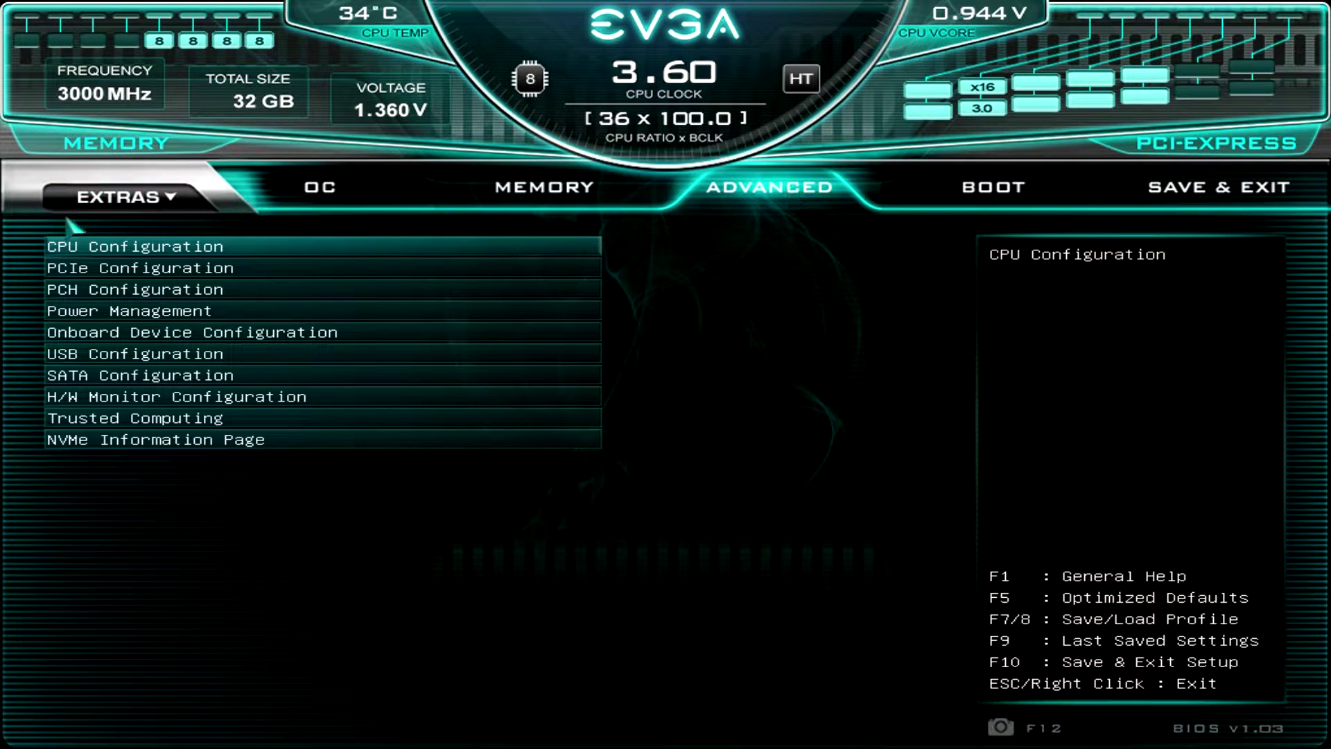
{"action": "left_click", "coordinate": [81, 245]}
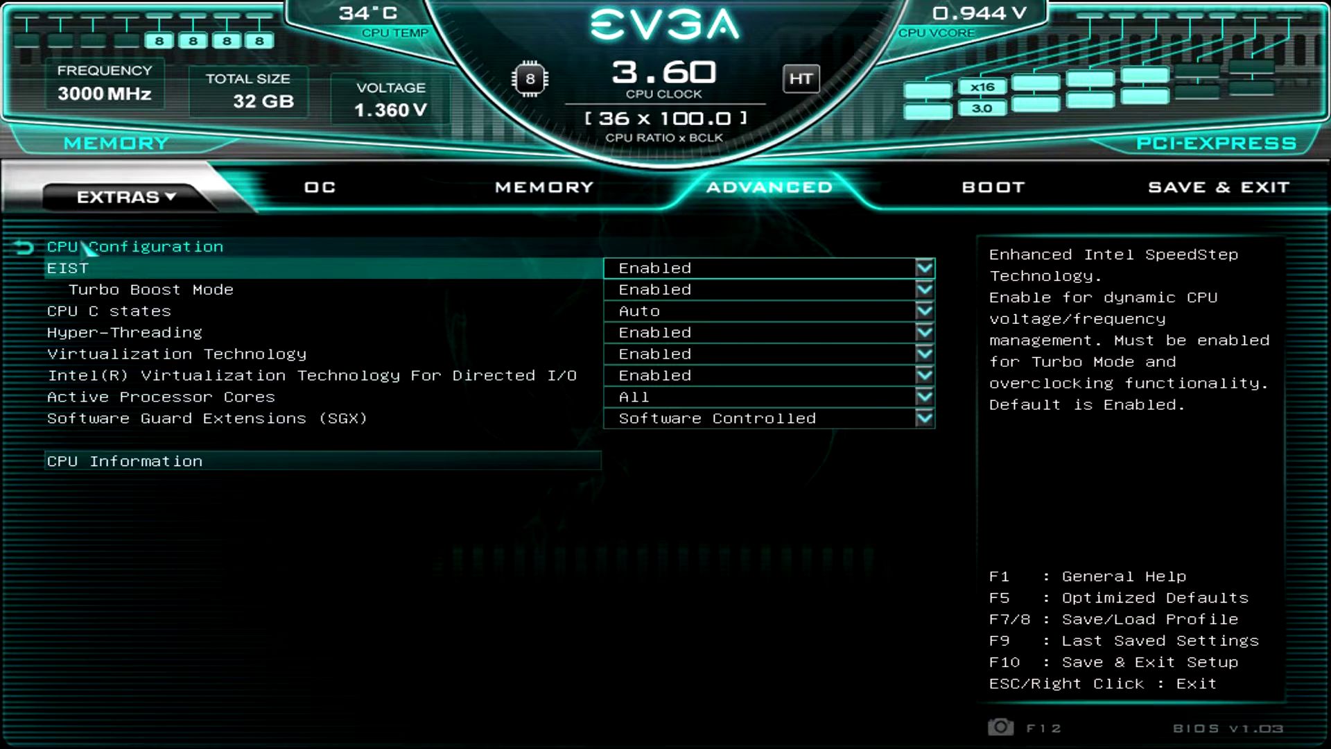
{"action": "left_click", "coordinate": [192, 459]}
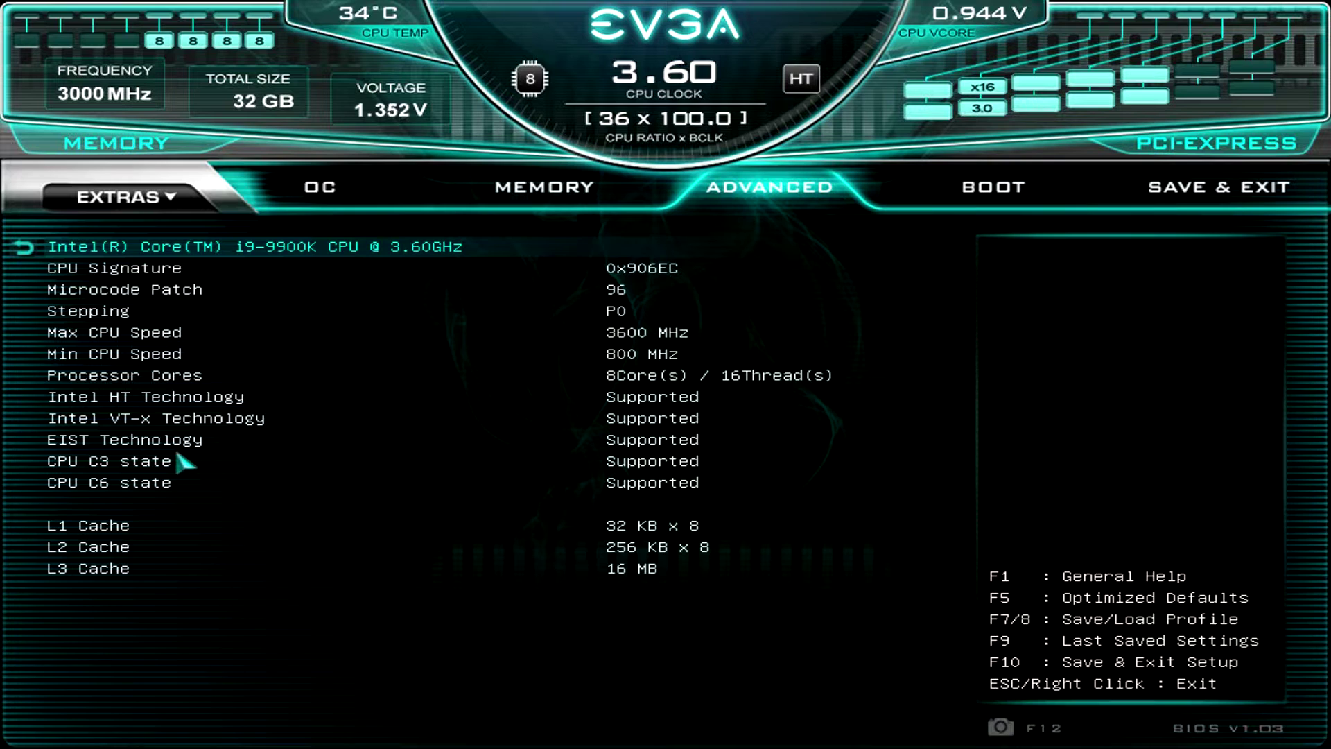
{"action": "right_click", "coordinate": [251, 444]}
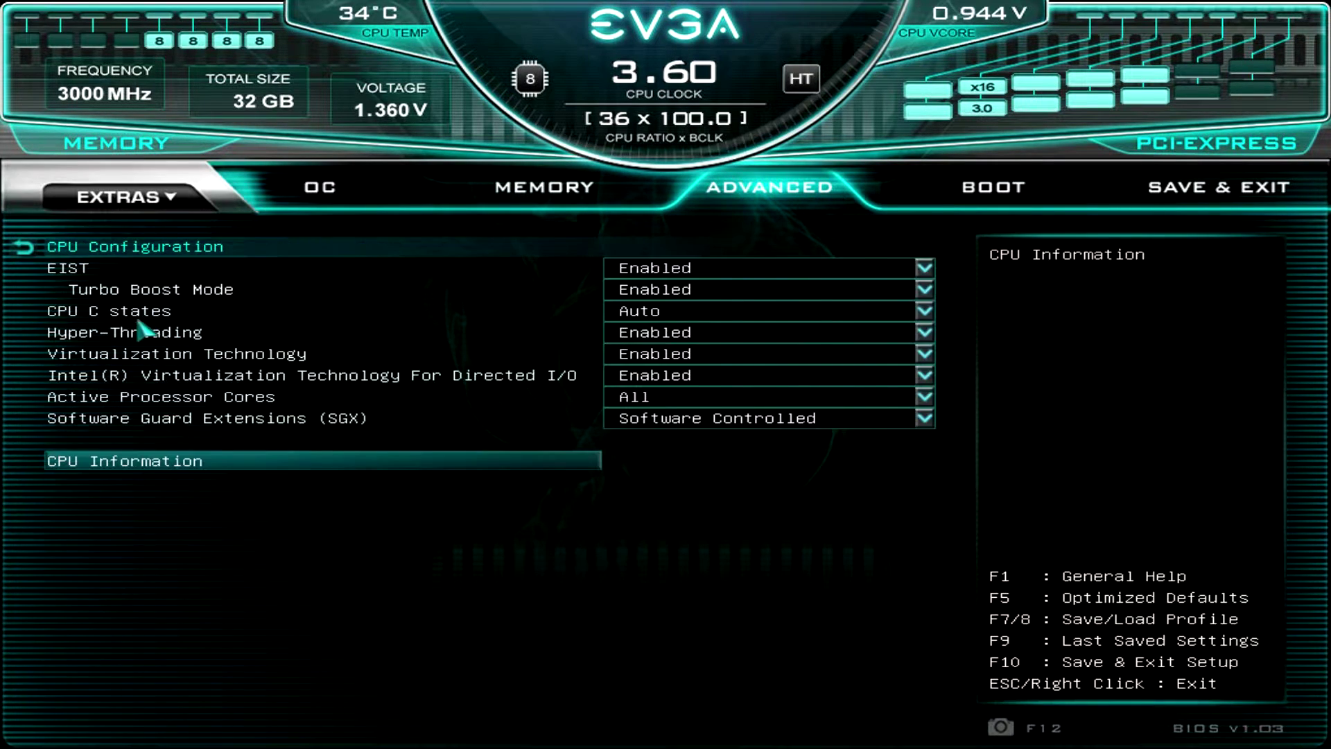
Browse the PCIe, PCH, Power Management and Onboard Device configuration pages in turn.
{"action": "right_click", "coordinate": [149, 309]}
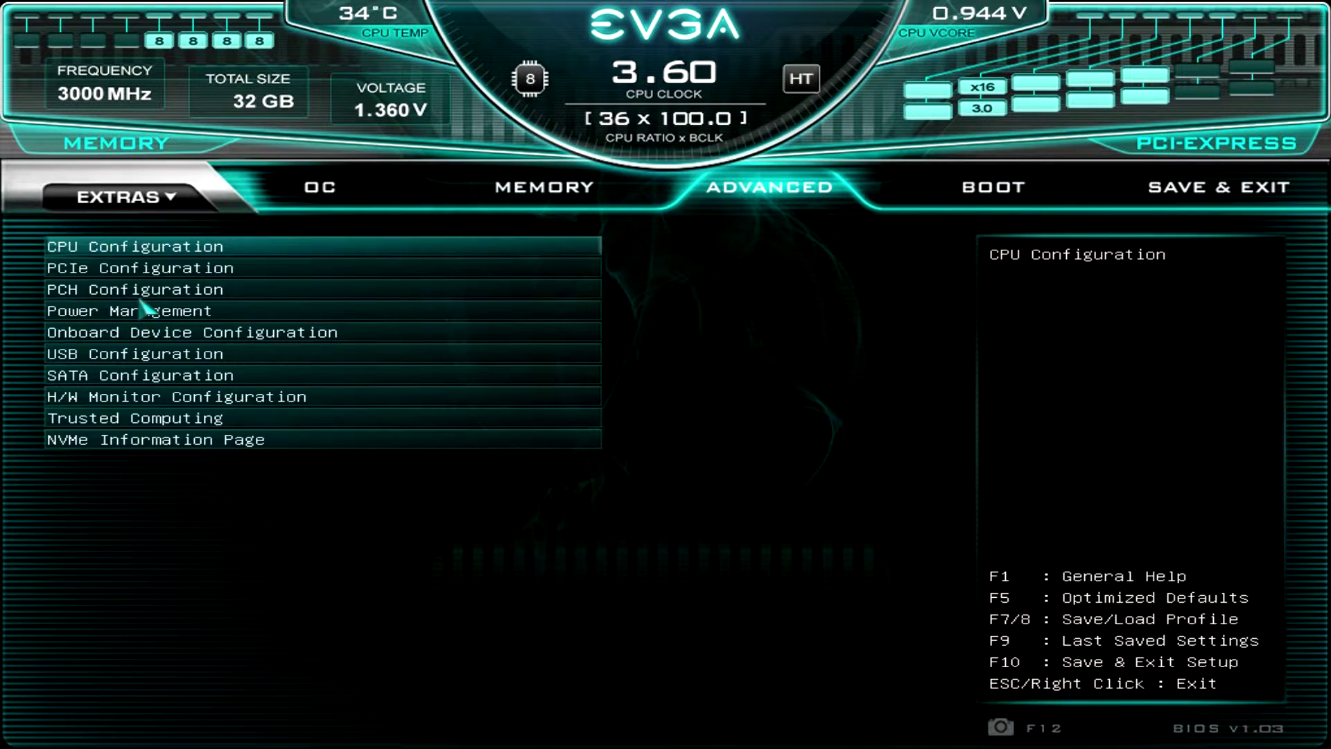
{"action": "left_click", "coordinate": [115, 268]}
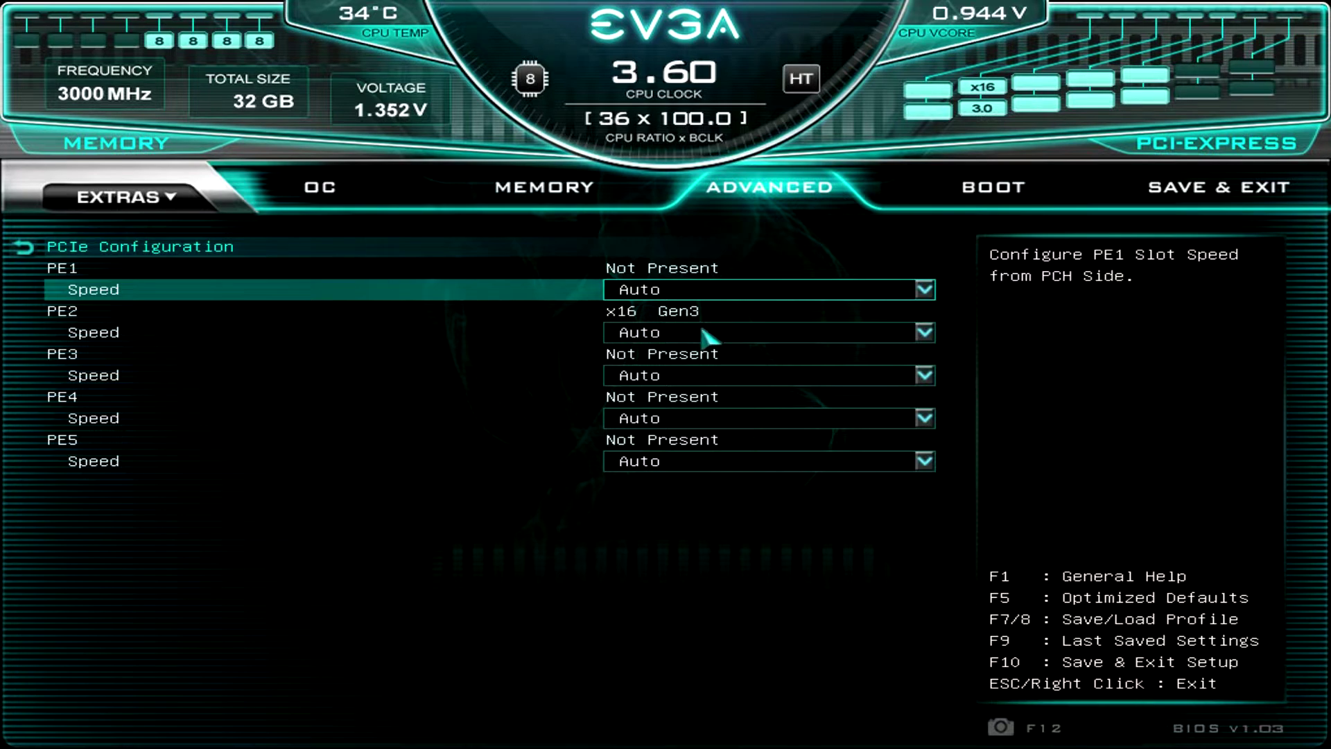
{"action": "right_click", "coordinate": [645, 344]}
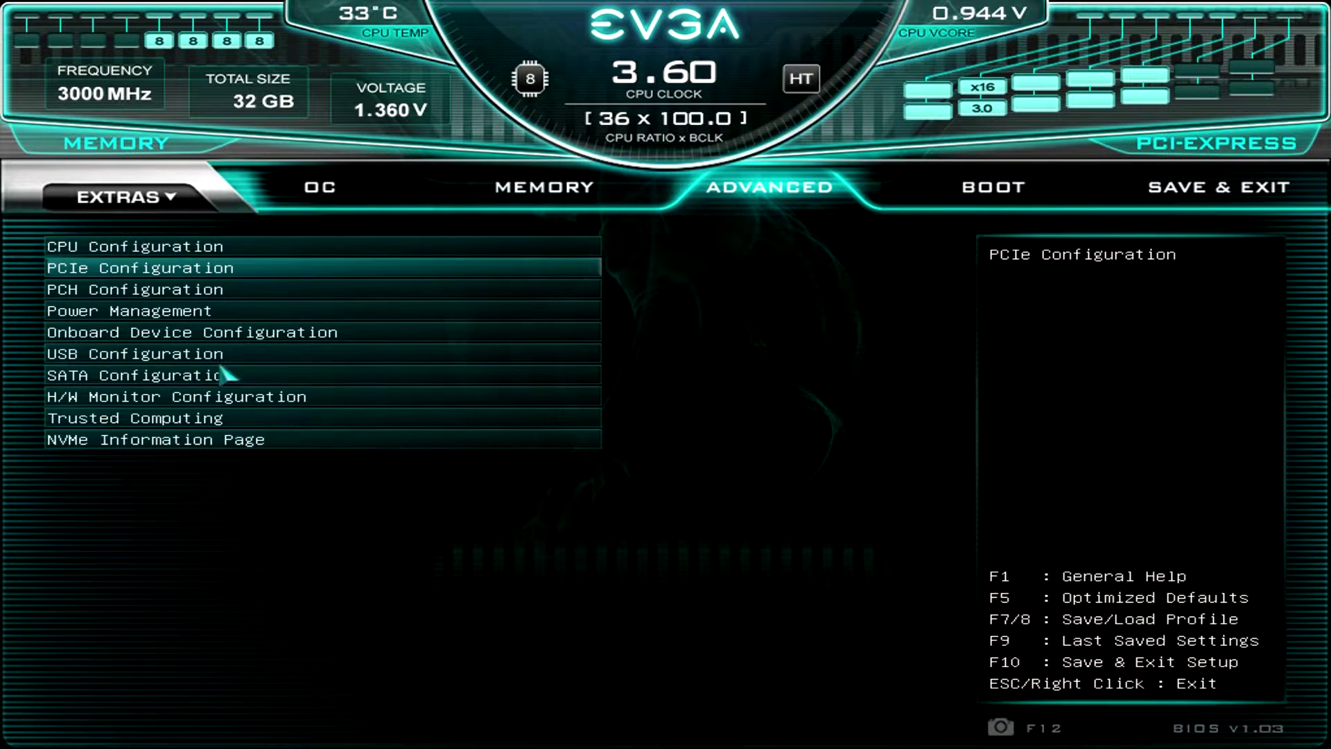
{"action": "left_click", "coordinate": [70, 286]}
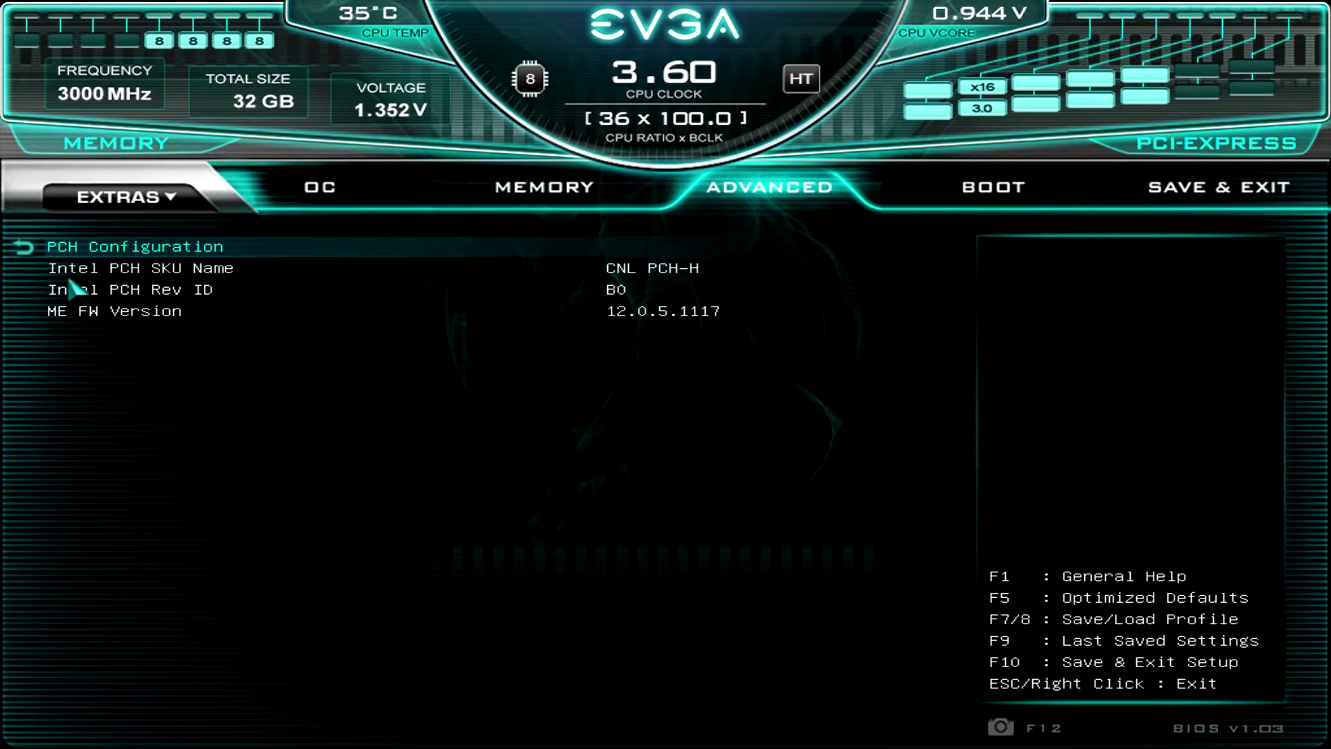
{"action": "right_click", "coordinate": [237, 290]}
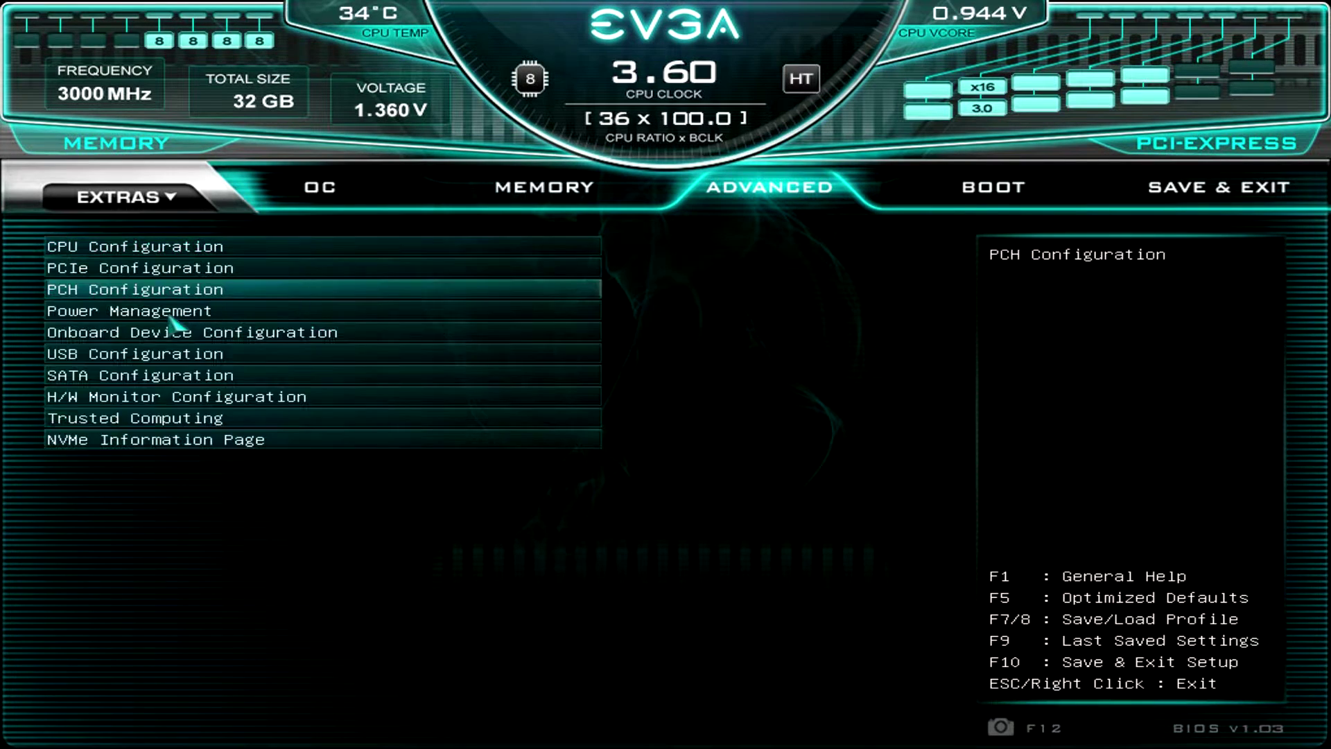
{"action": "left_click", "coordinate": [90, 309]}
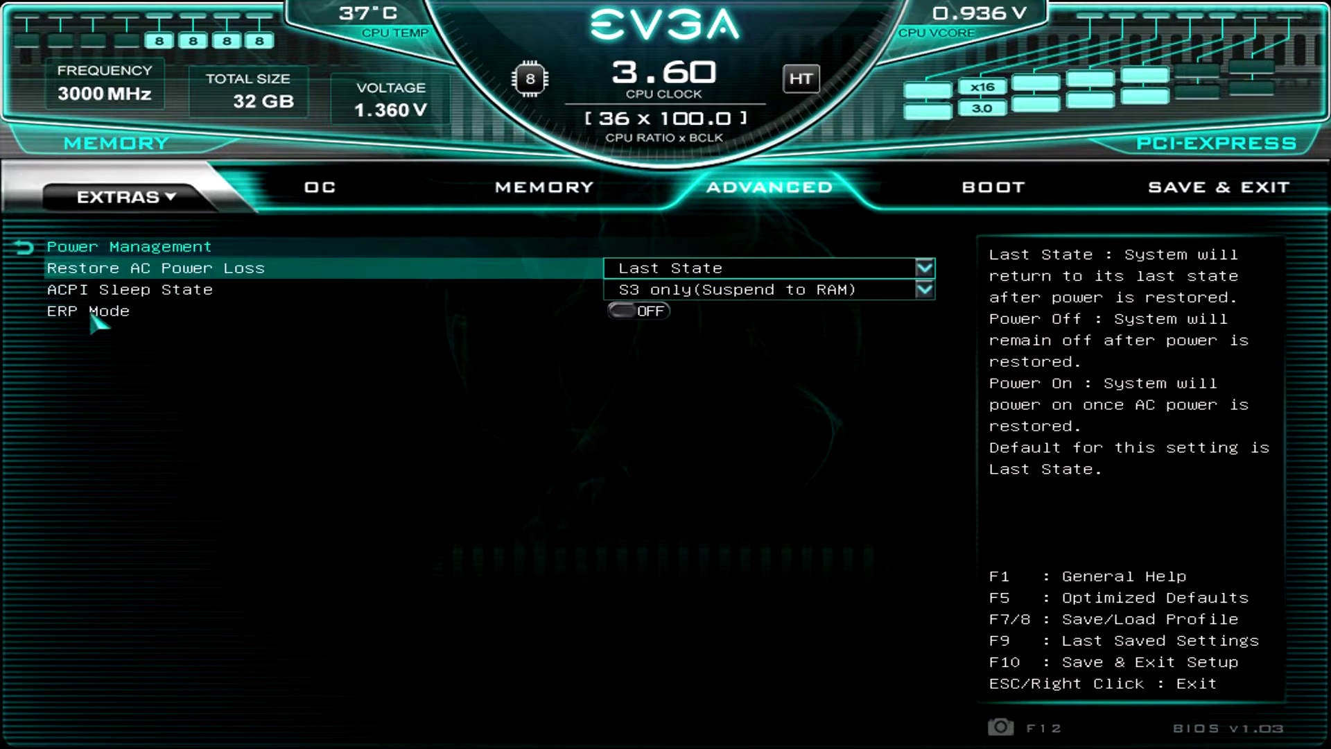
{"action": "right_click", "coordinate": [269, 310]}
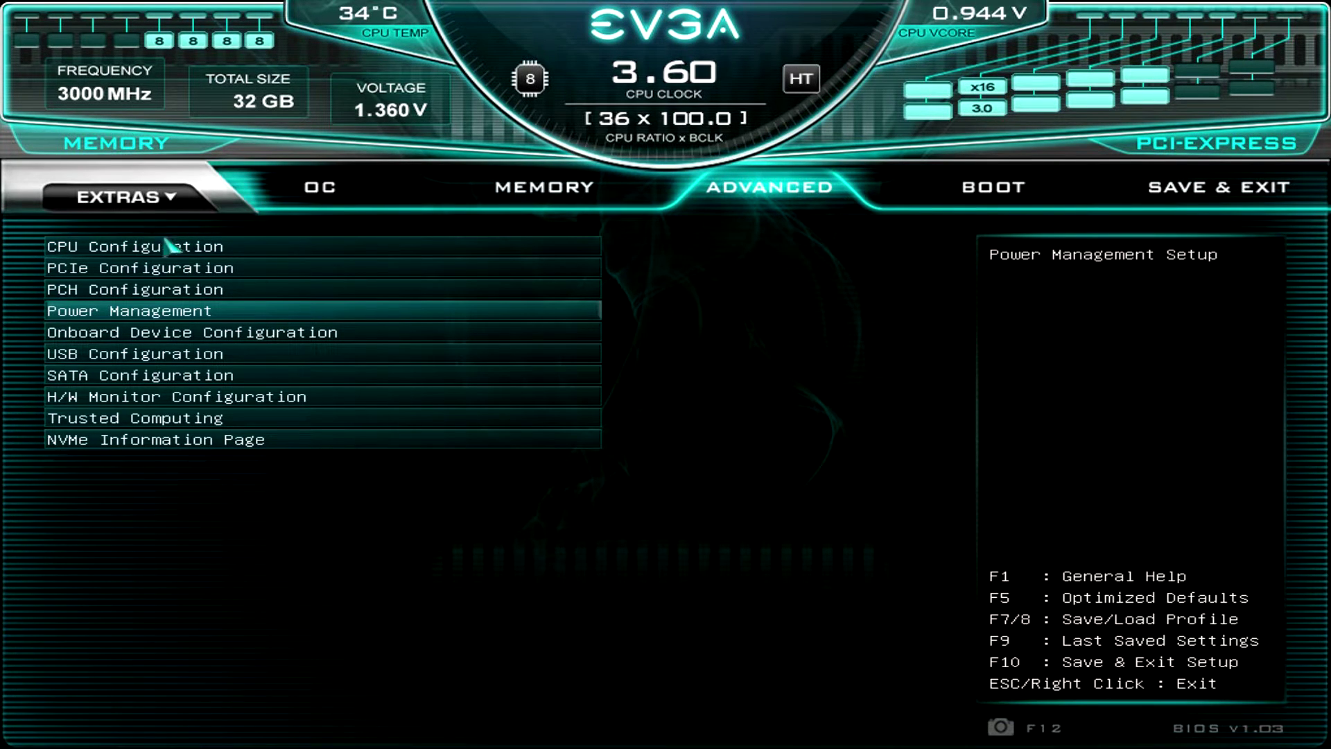
{"action": "left_click", "coordinate": [139, 335]}
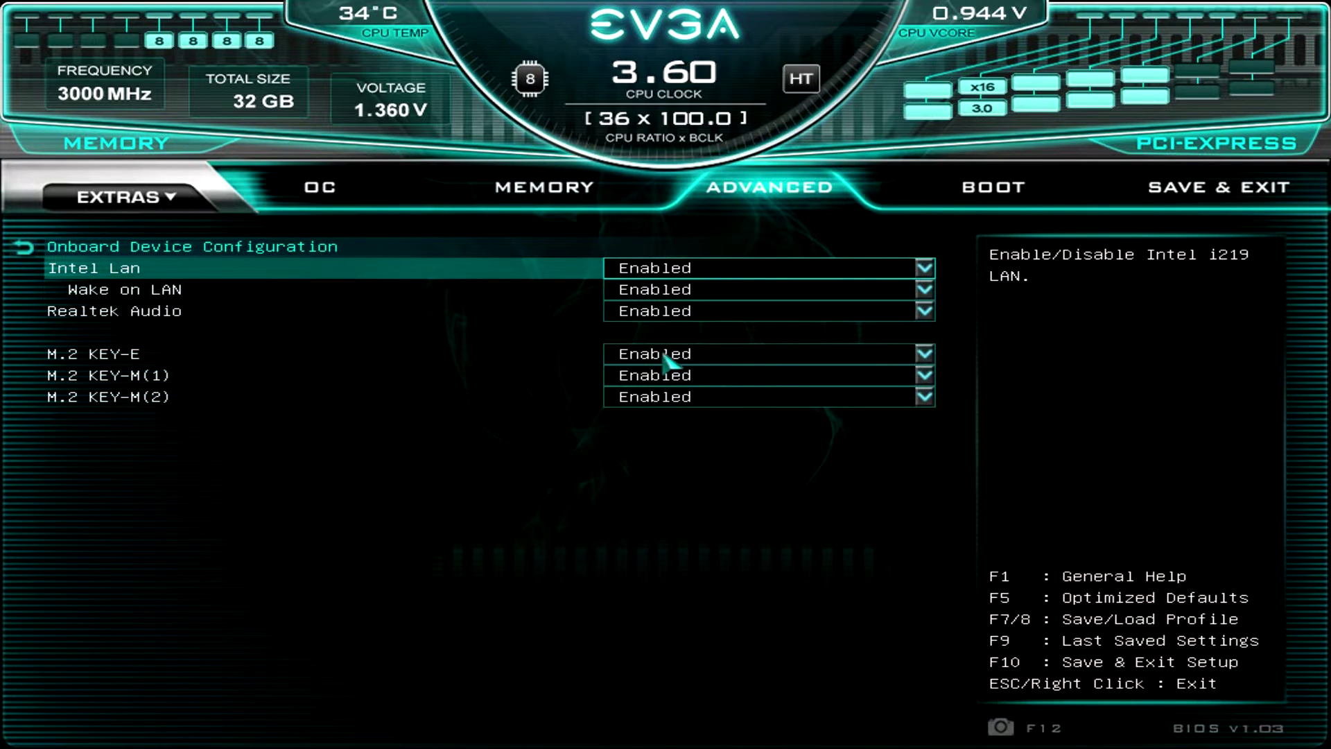
{"action": "key", "text": "Escape"}
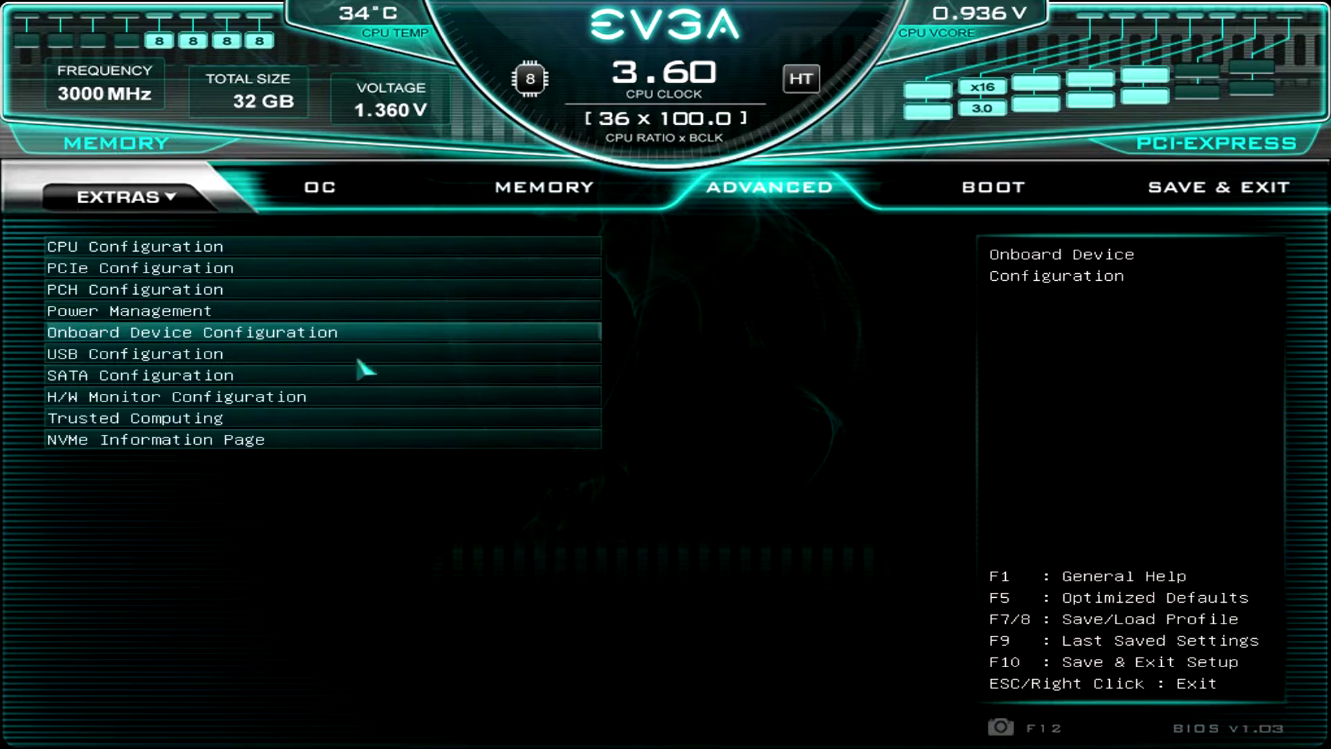
Review the USB port settings and SATA Configuration (AHCI mode), then return to the Advanced list.
{"action": "left_click", "coordinate": [156, 355]}
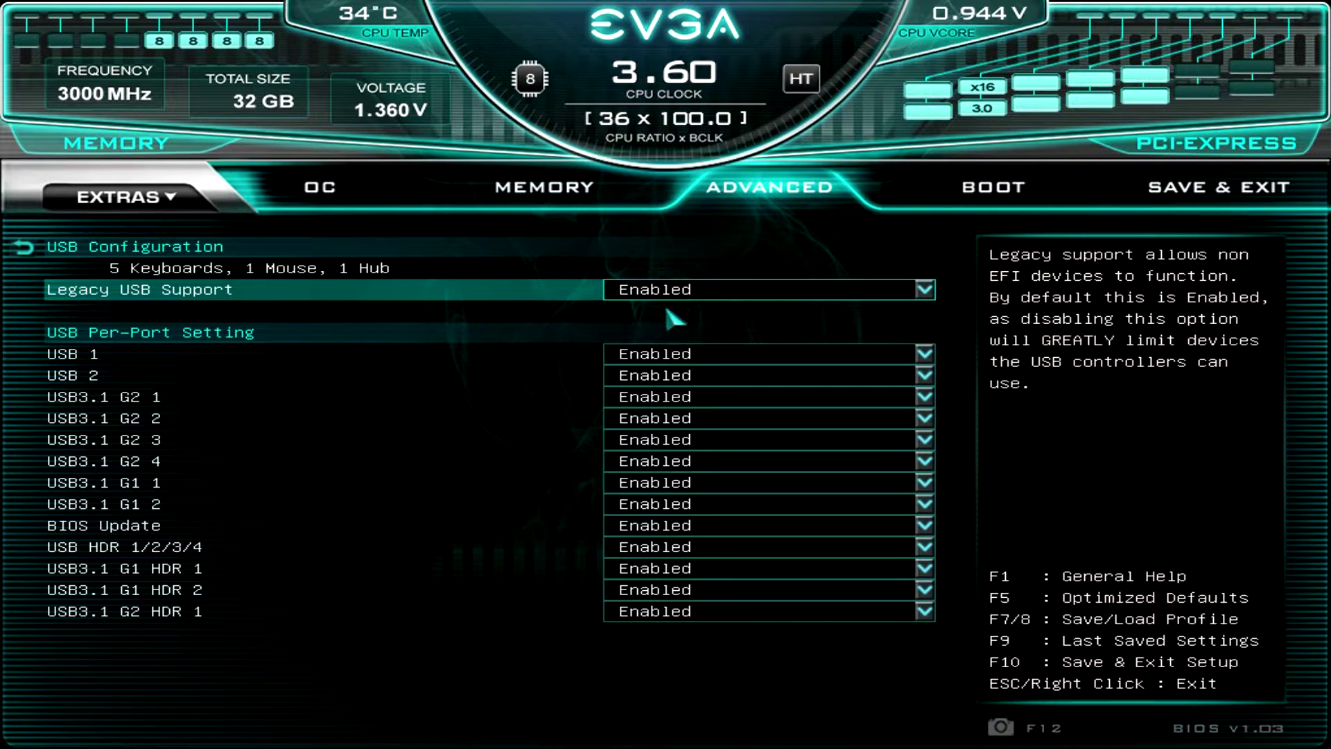
{"action": "key", "text": "Down"}
{"action": "key", "text": "Down"}
{"action": "key", "text": "Down"}
{"action": "key", "text": "Down"}
{"action": "key", "text": "Down"}
{"action": "key", "text": "Down"}
{"action": "key", "text": "Down"}
{"action": "key", "text": "Down"}
{"action": "key", "text": "Down"}
{"action": "key", "text": "Down"}
{"action": "key", "text": "Down"}
{"action": "key", "text": "Down"}
{"action": "key", "text": "Down"}
{"action": "key", "text": "Up"}
{"action": "key", "text": "Up"}
{"action": "key", "text": "Up"}
{"action": "key", "text": "Up"}
{"action": "key", "text": "Up"}
{"action": "key", "text": "Up"}
{"action": "key", "text": "Up"}
{"action": "key", "text": "Up"}
{"action": "key", "text": "Up"}
{"action": "key", "text": "Up"}
{"action": "key", "text": "Up"}
{"action": "key", "text": "Up"}
{"action": "key", "text": "Up"}
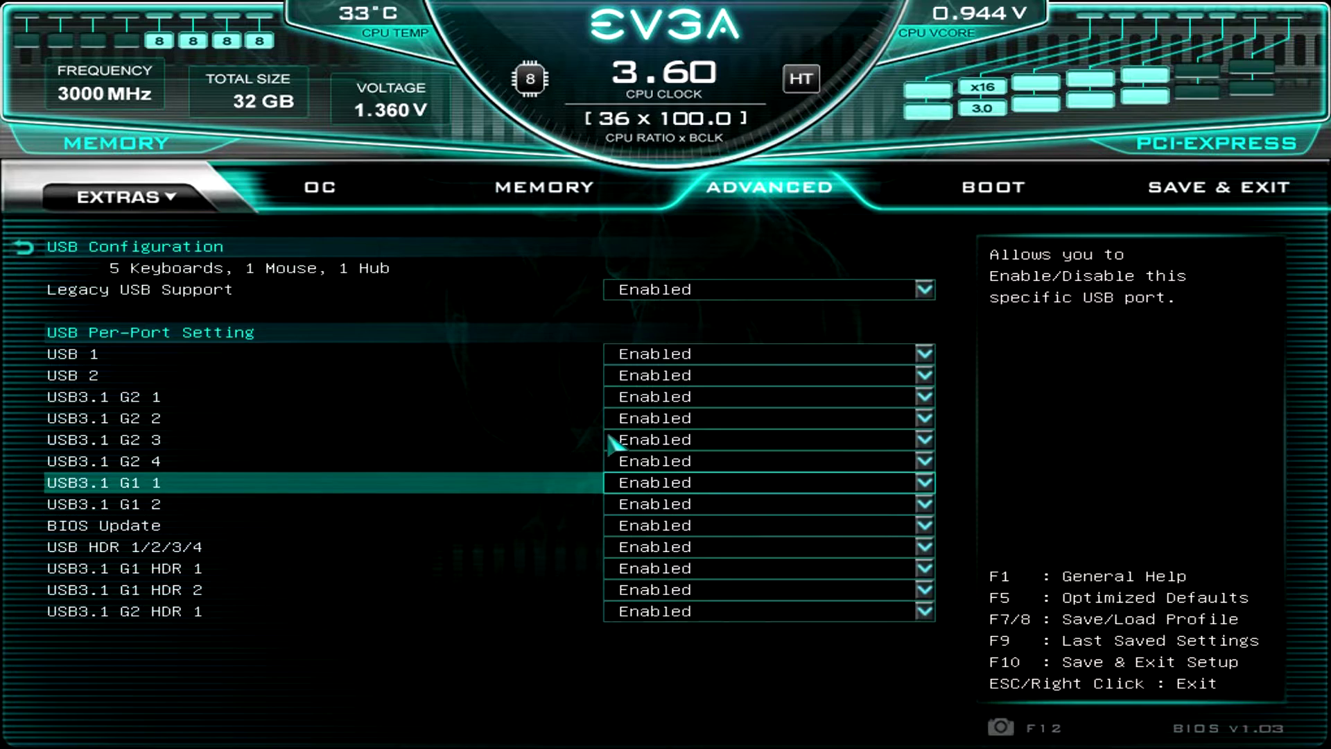
{"action": "key", "text": "Escape"}
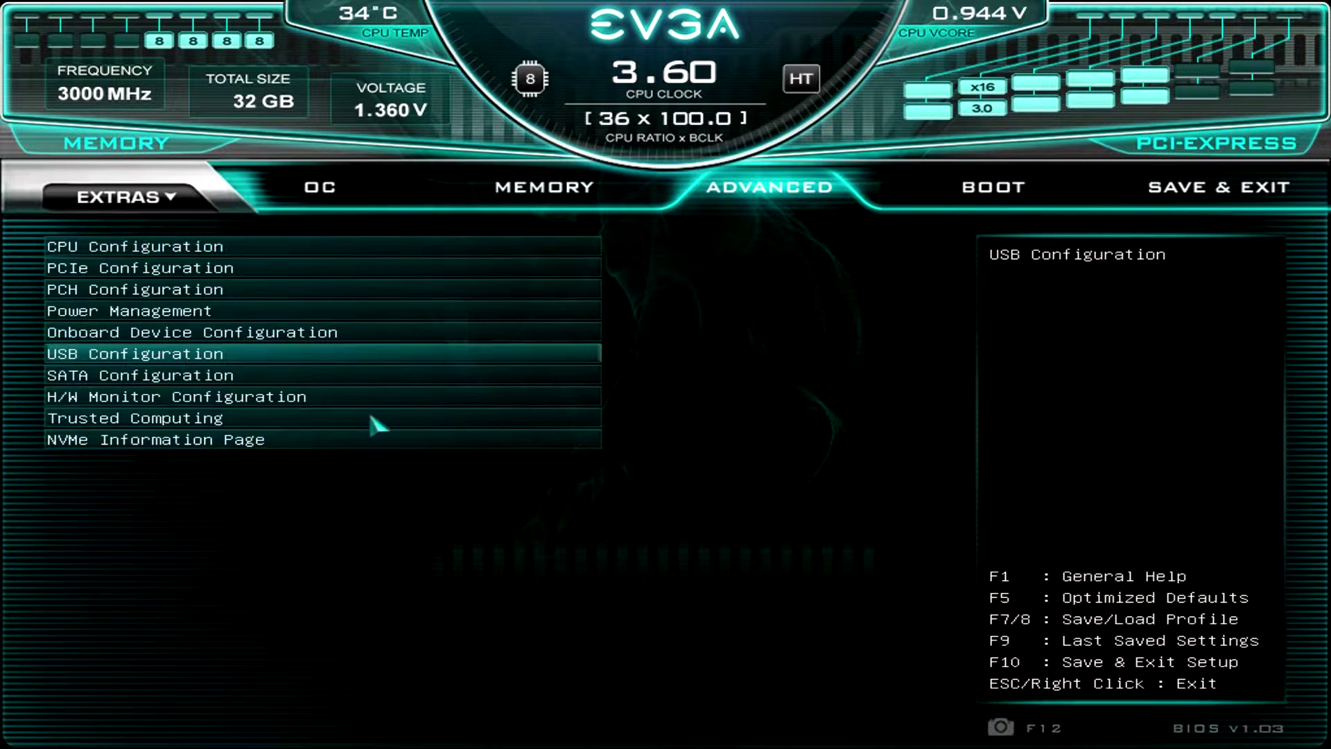
{"action": "key", "text": "Down"}
{"action": "key", "text": "Return"}
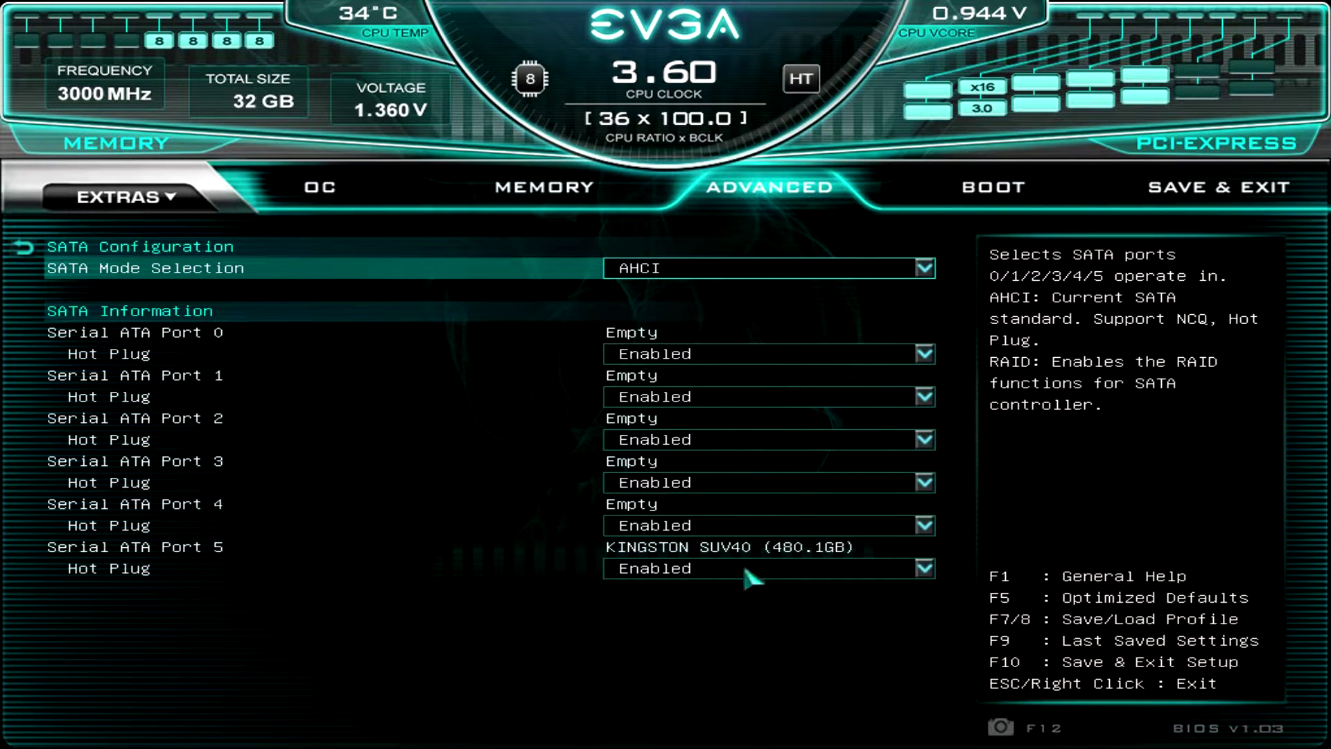
{"action": "key", "text": "Escape"}
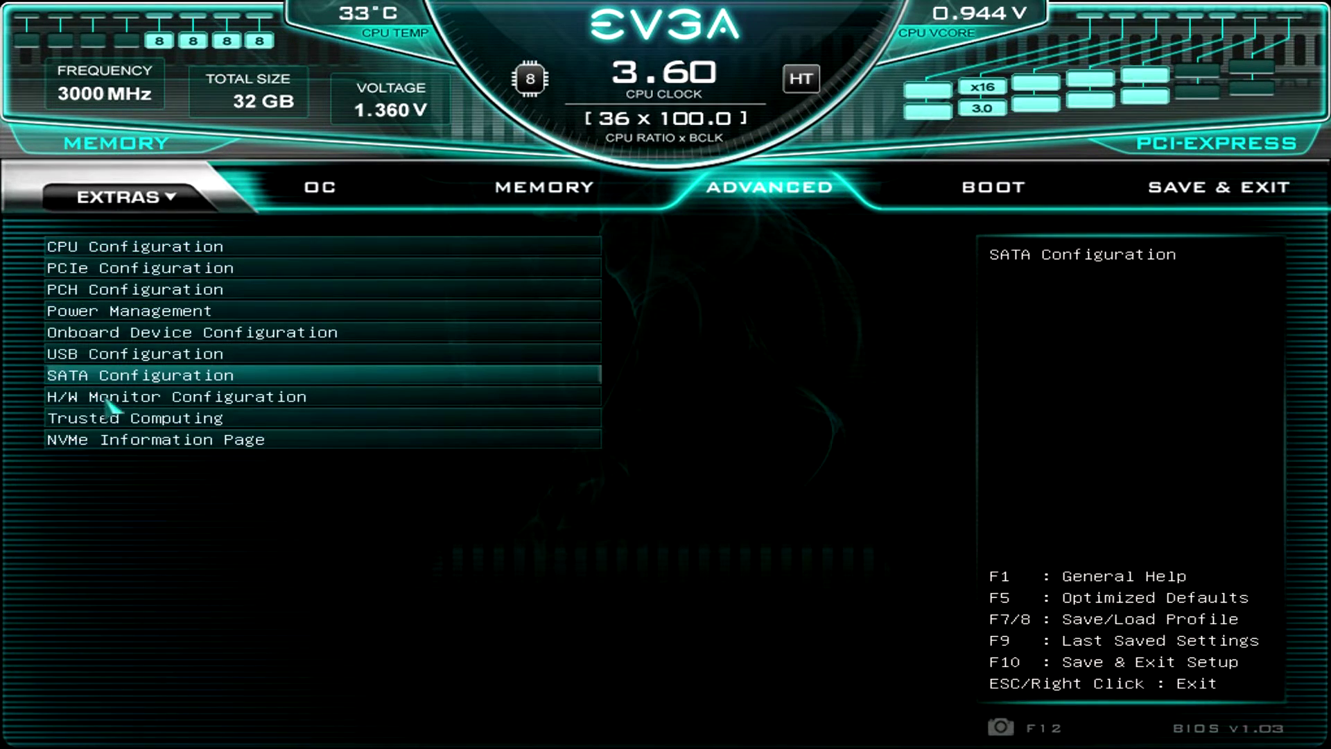
{"action": "left_click", "coordinate": [111, 396]}
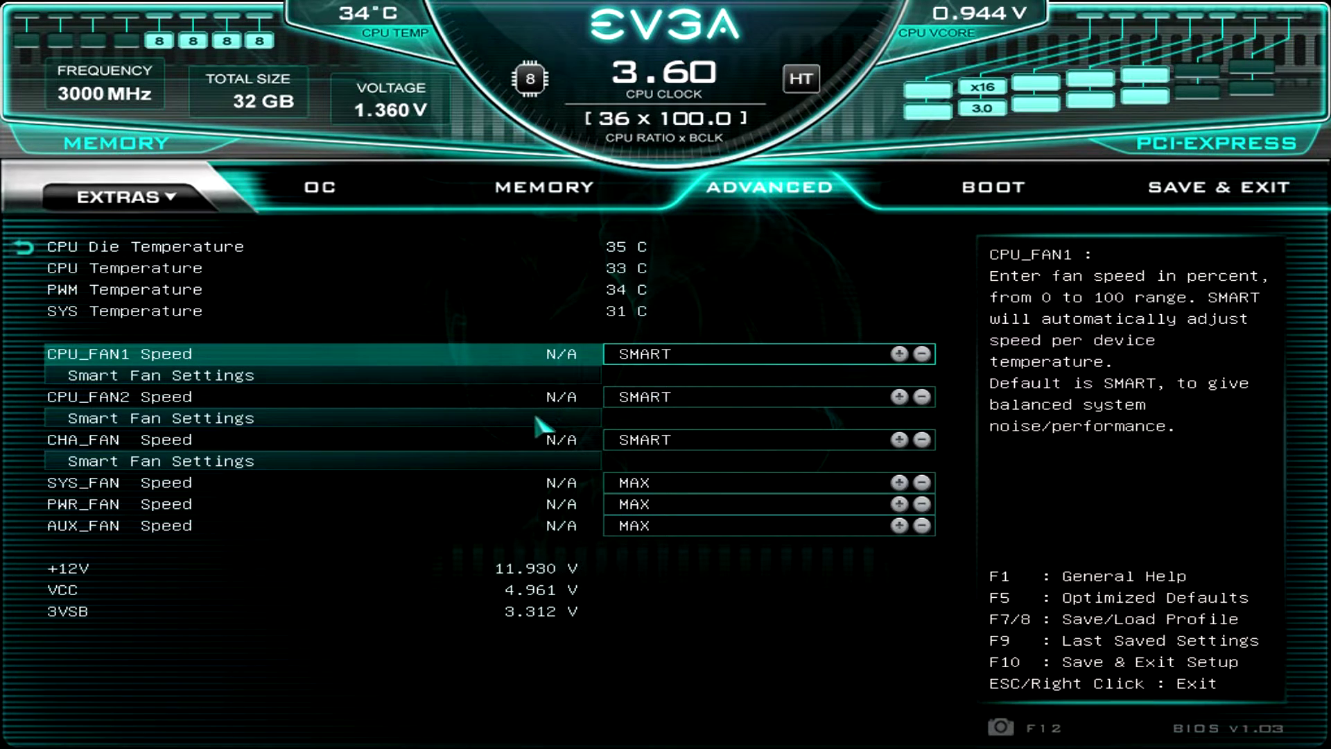
{"action": "left_click", "coordinate": [190, 376]}
{"action": "left_click", "coordinate": [190, 378]}
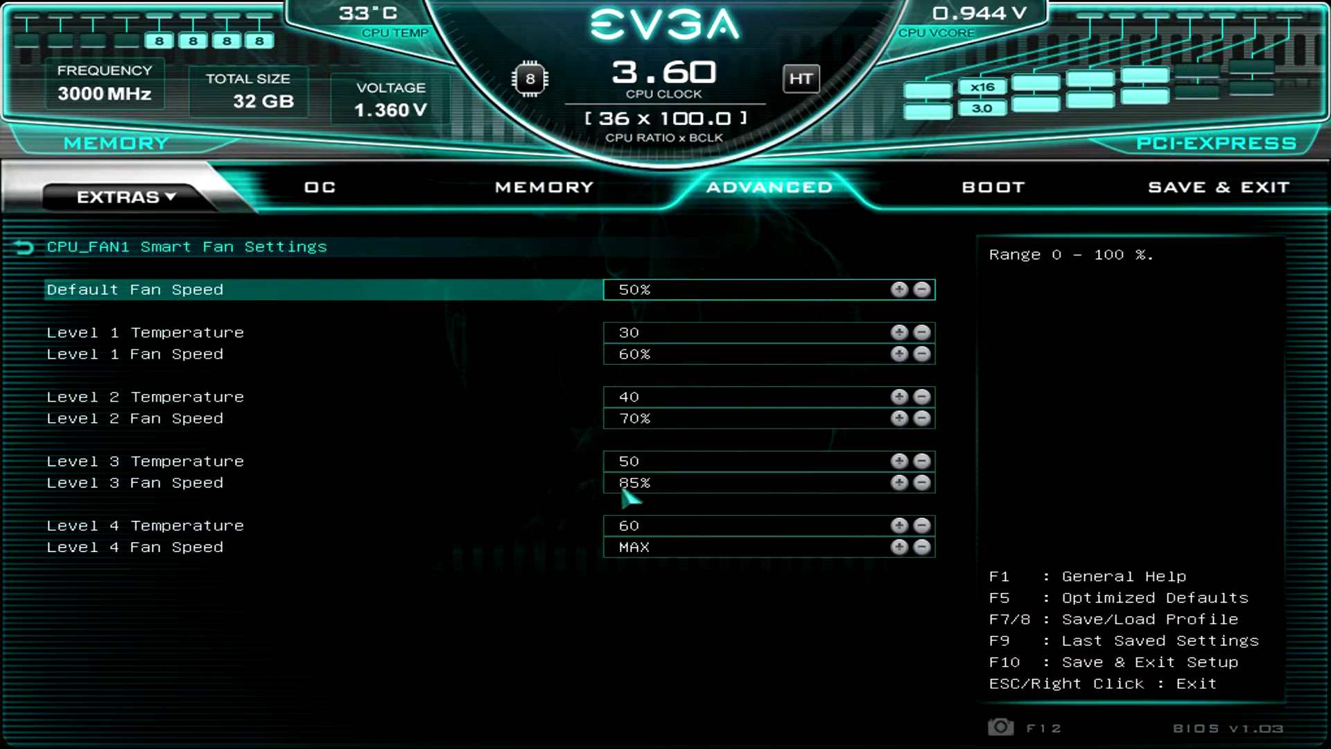
{"action": "right_click", "coordinate": [654, 418]}
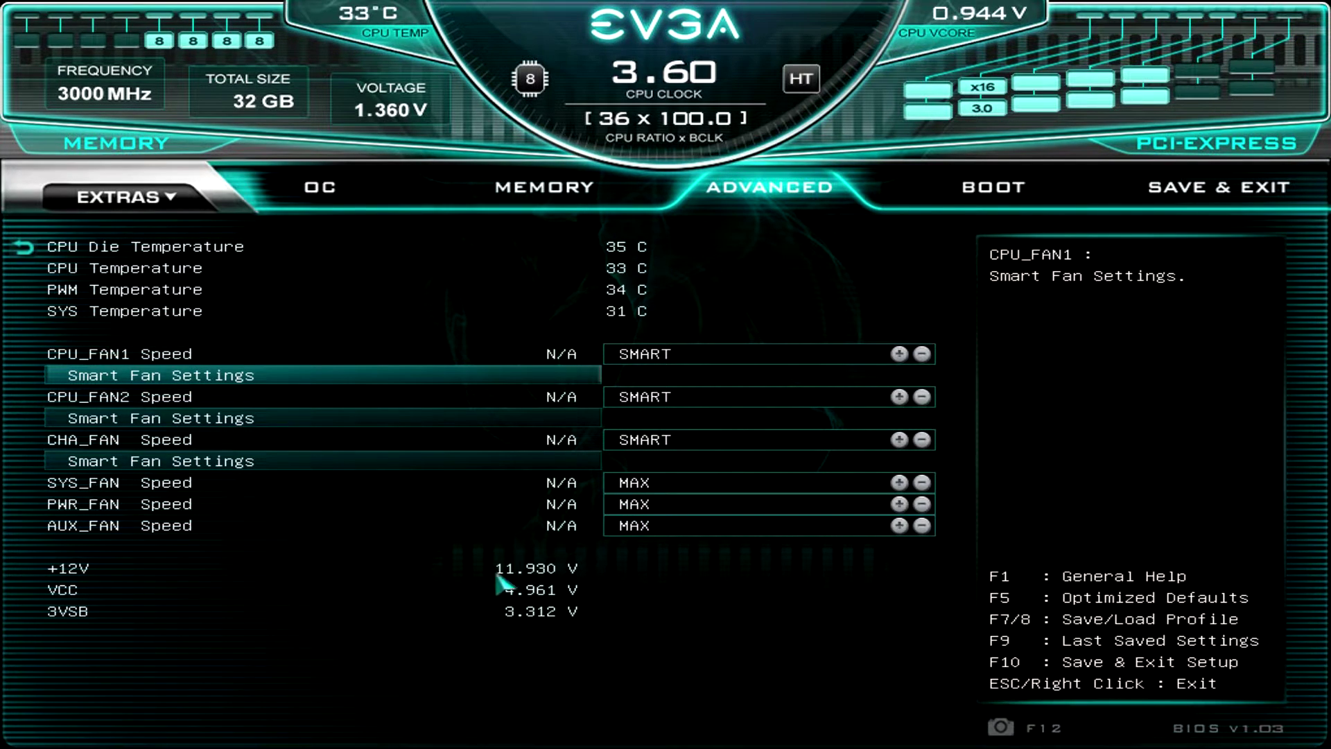
{"action": "right_click", "coordinate": [885, 231]}
{"action": "left_click", "coordinate": [135, 416]}
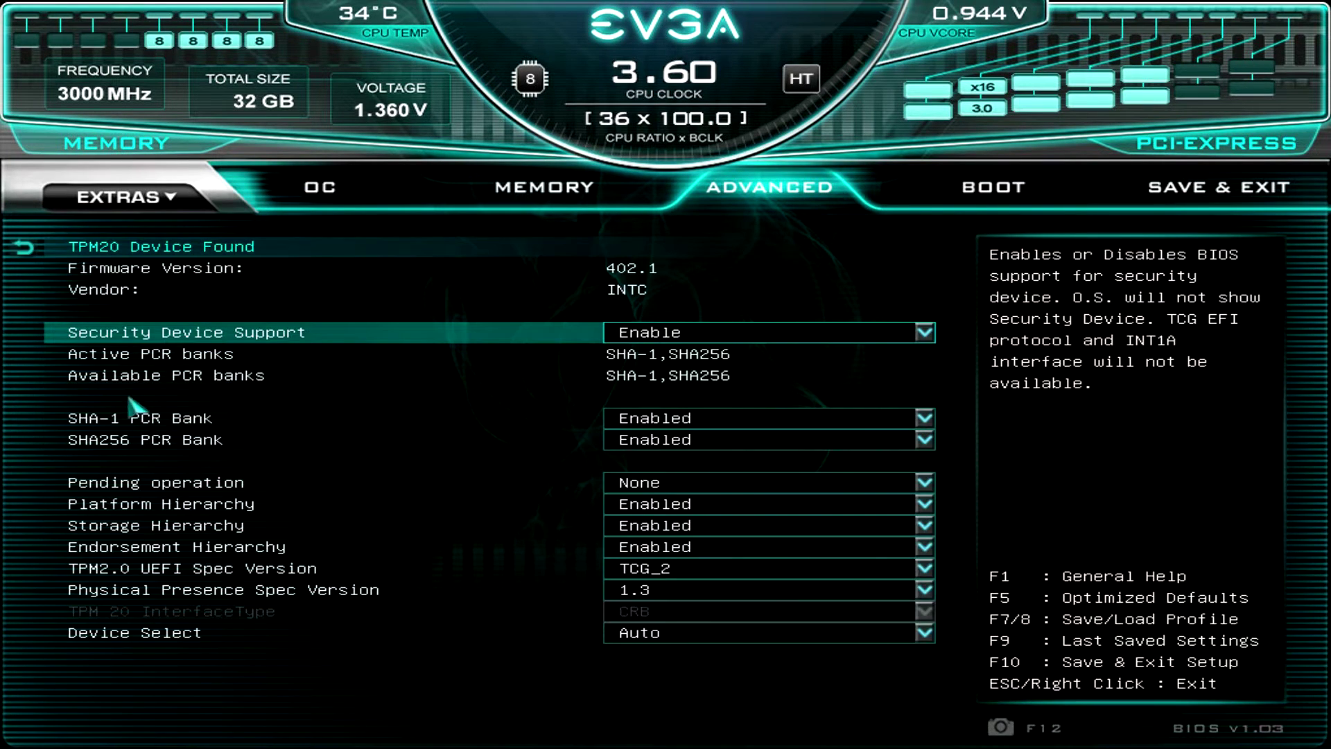
{"action": "right_click", "coordinate": [205, 319]}
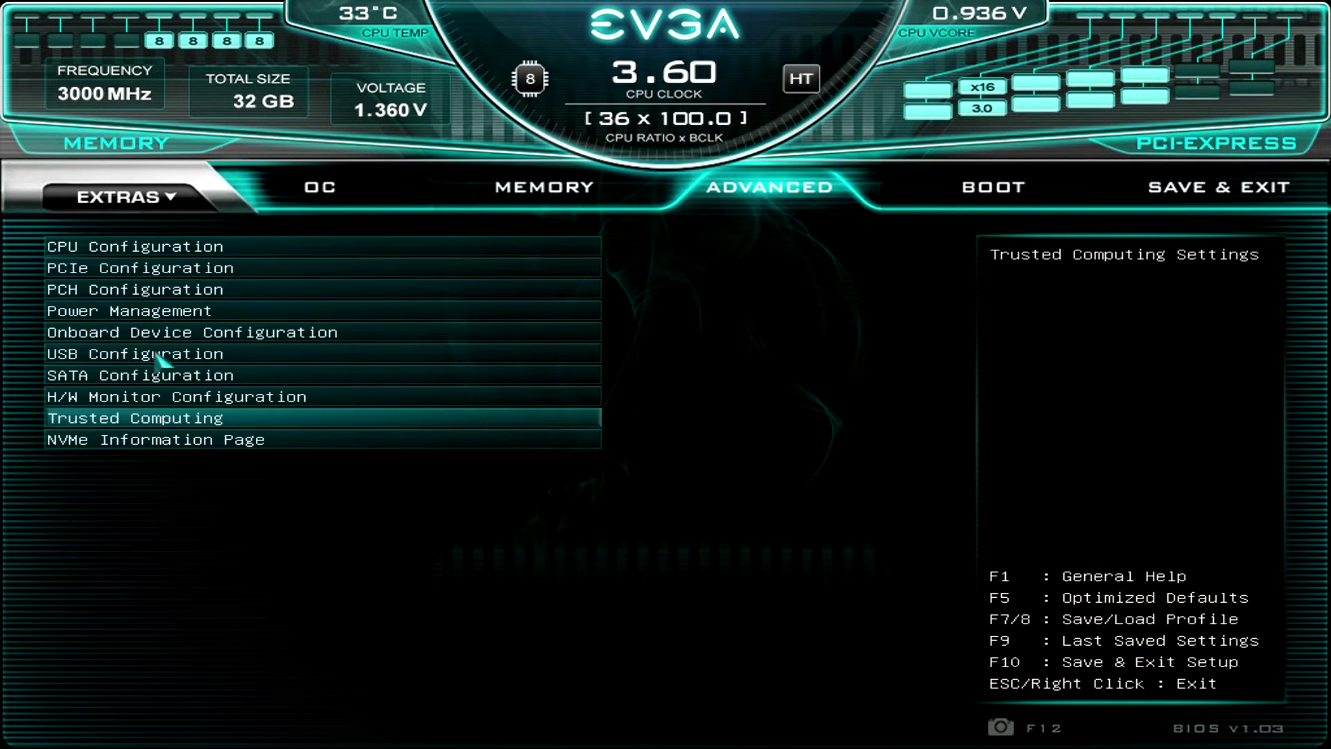
{"action": "left_click", "coordinate": [168, 440]}
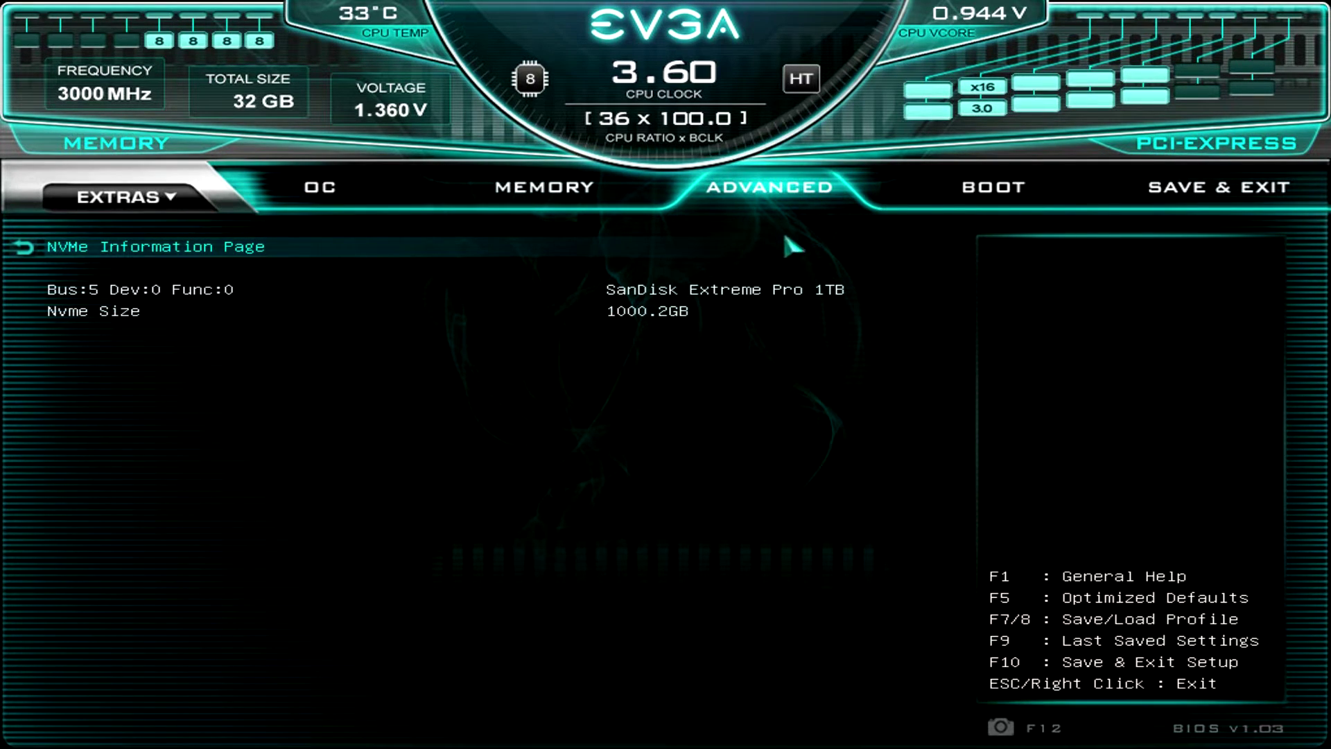
{"action": "left_click", "coordinate": [722, 247]}
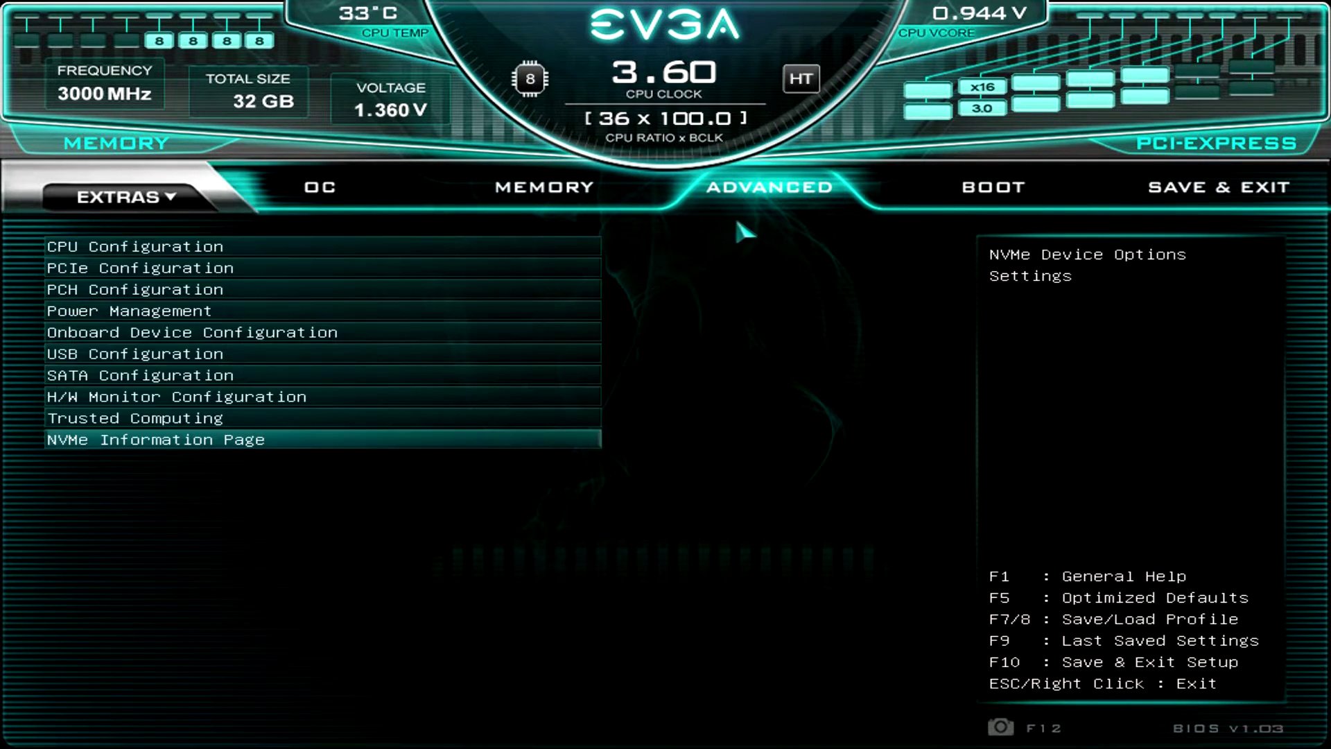
Review the Boot tab's settings down to Boot Option #5.
{"action": "left_click", "coordinate": [972, 184]}
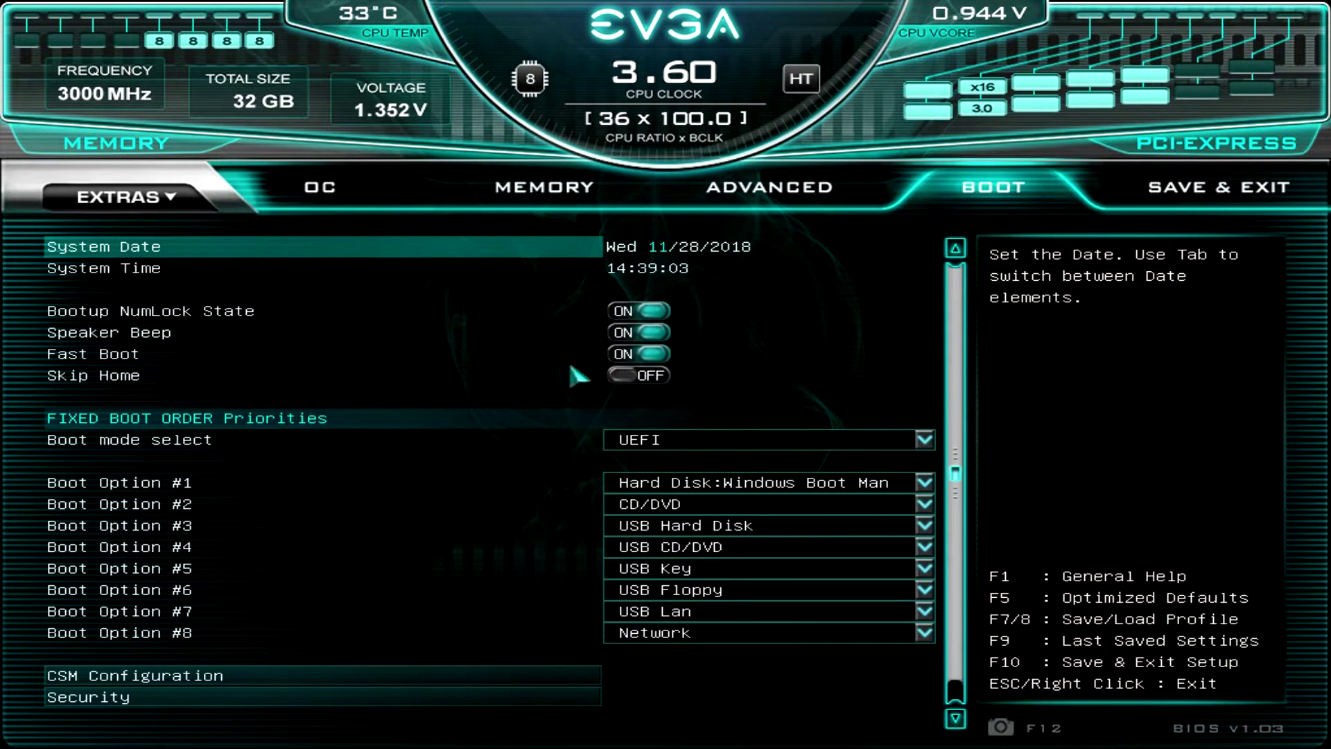
{"action": "key", "text": "Down"}
{"action": "key", "text": "Down"}
{"action": "key", "text": "Down"}
{"action": "key", "text": "Down"}
{"action": "key", "text": "Down"}
{"action": "key", "text": "Down"}
{"action": "key", "text": "Down"}
{"action": "key", "text": "Down"}
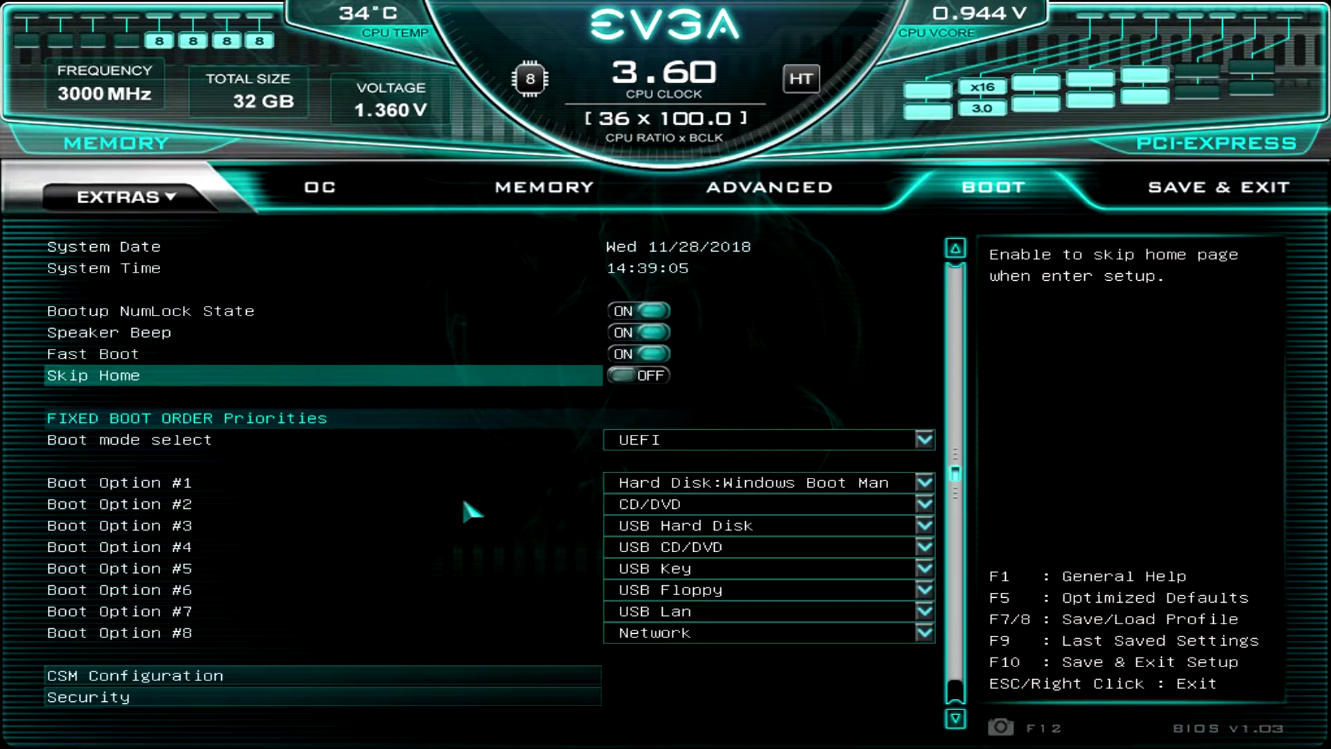
{"action": "key", "text": "Down"}
{"action": "key", "text": "Down"}
{"action": "key", "text": "Down"}
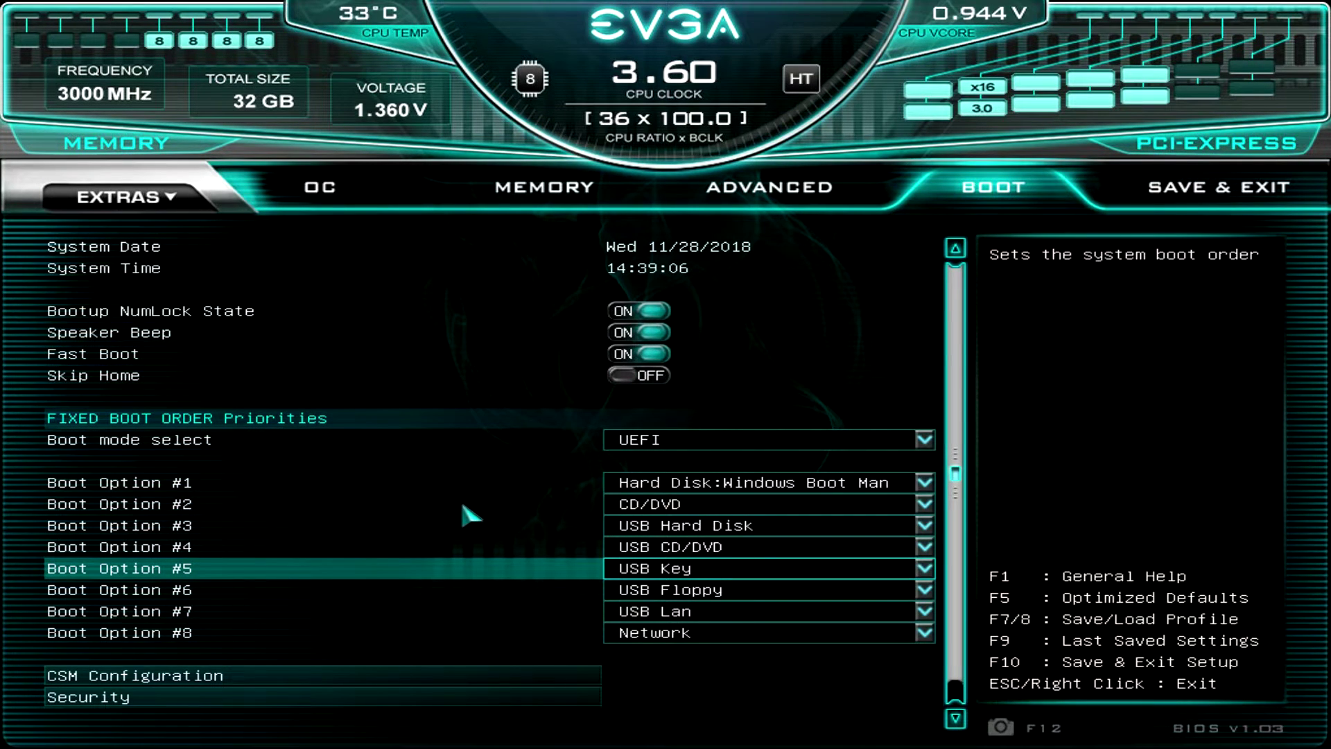
View the Security password settings, then decline the Exit Without Saving prompt.
{"action": "left_click", "coordinate": [61, 697]}
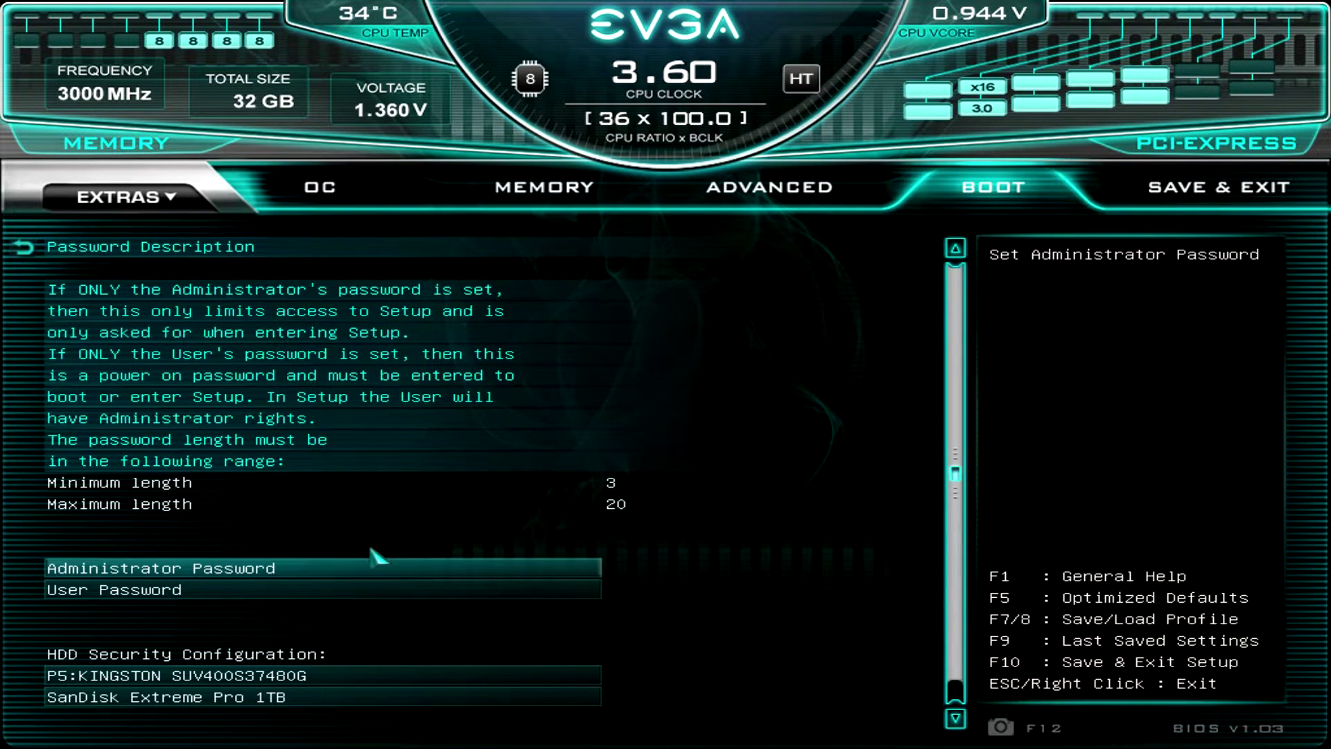
{"action": "right_click", "coordinate": [710, 423]}
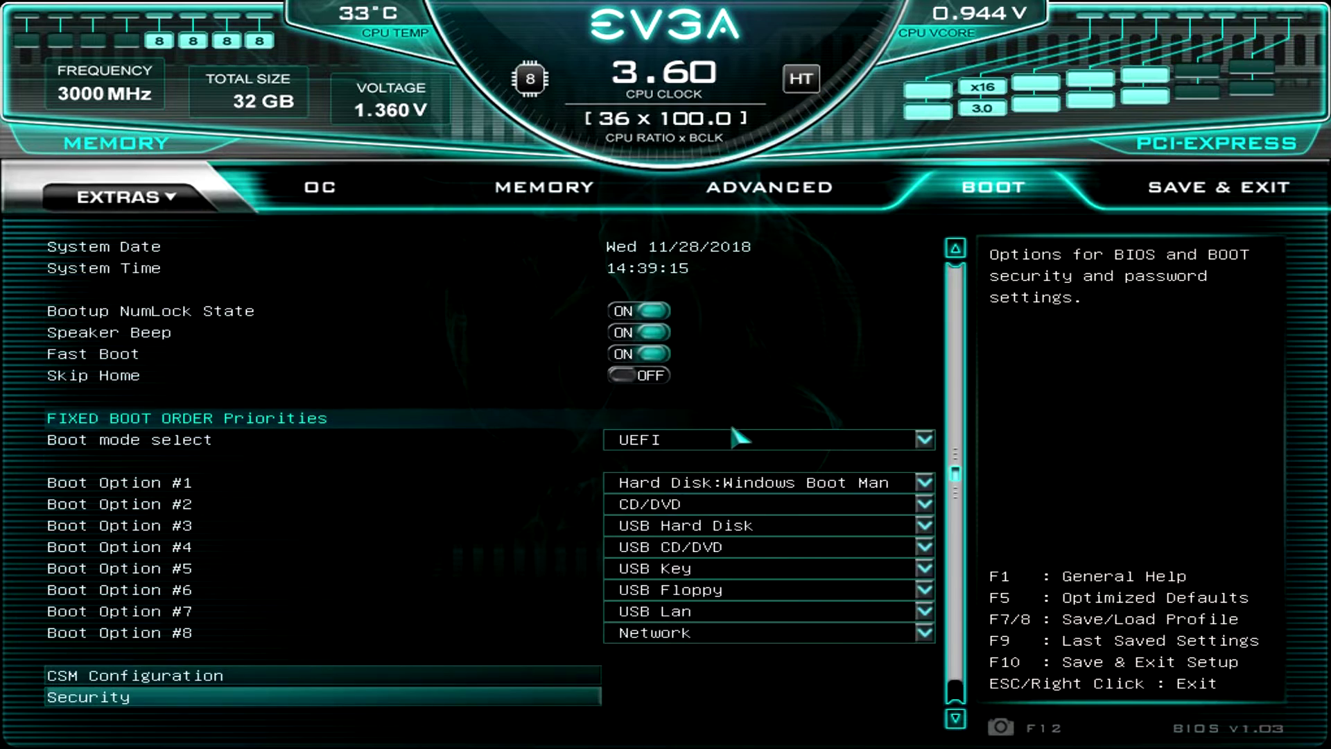
{"action": "right_click", "coordinate": [722, 321]}
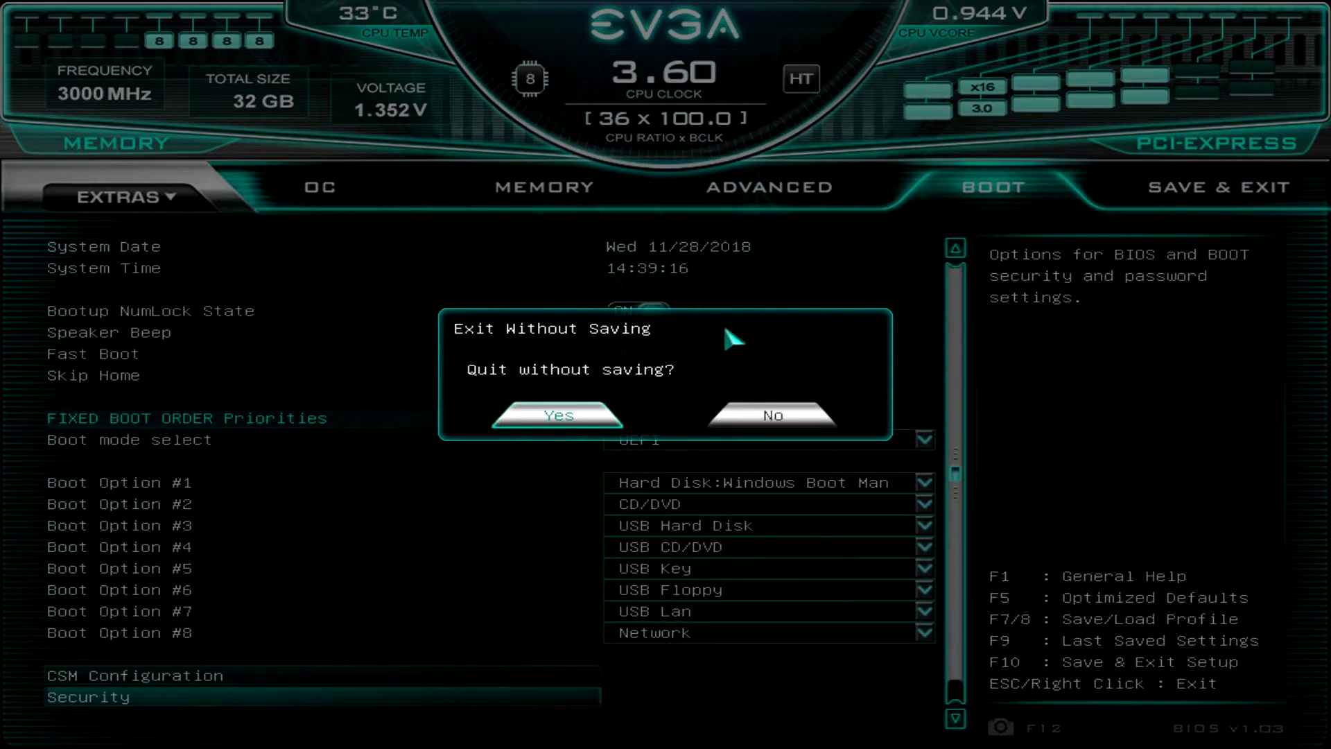
{"action": "left_click", "coordinate": [759, 410]}
Show the Save & Exit page with its save, restore and boot override options.
{"action": "left_click", "coordinate": [1185, 193]}
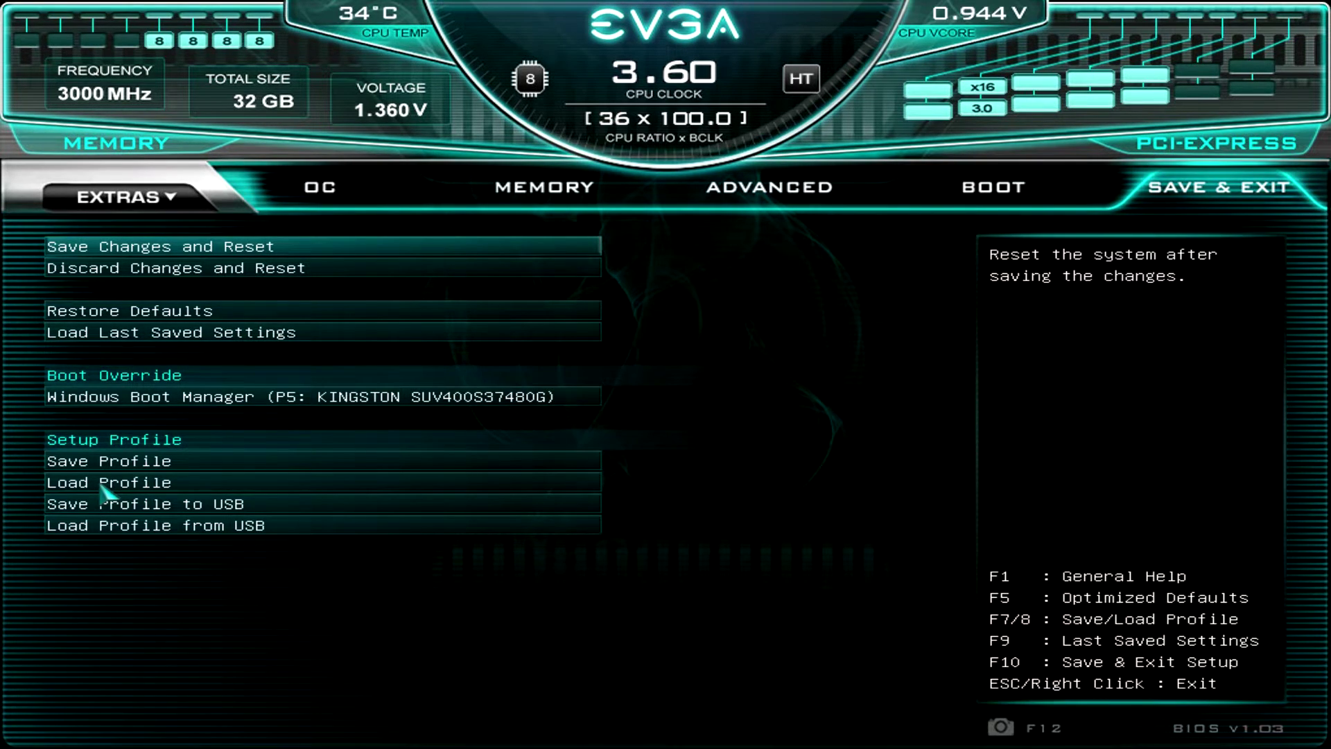
{"action": "key", "text": "Return"}
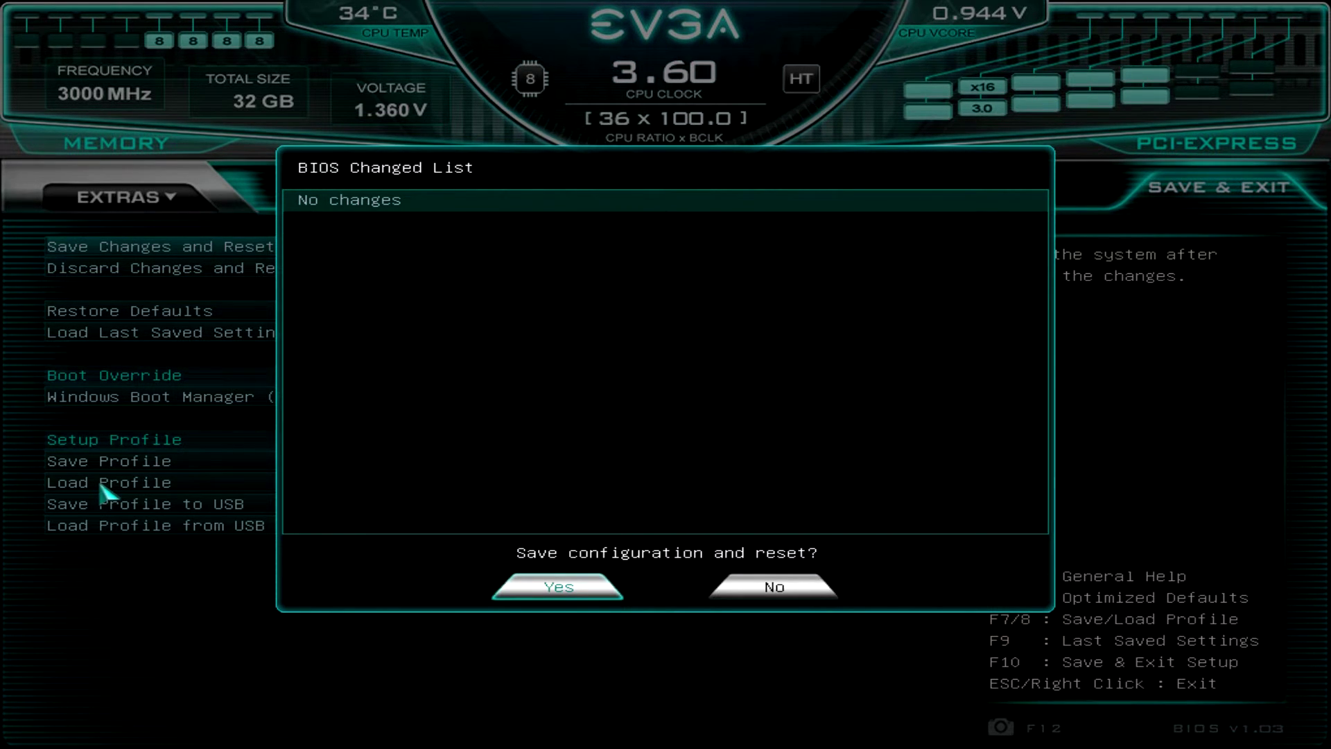
{"action": "left_click", "coordinate": [763, 587]}
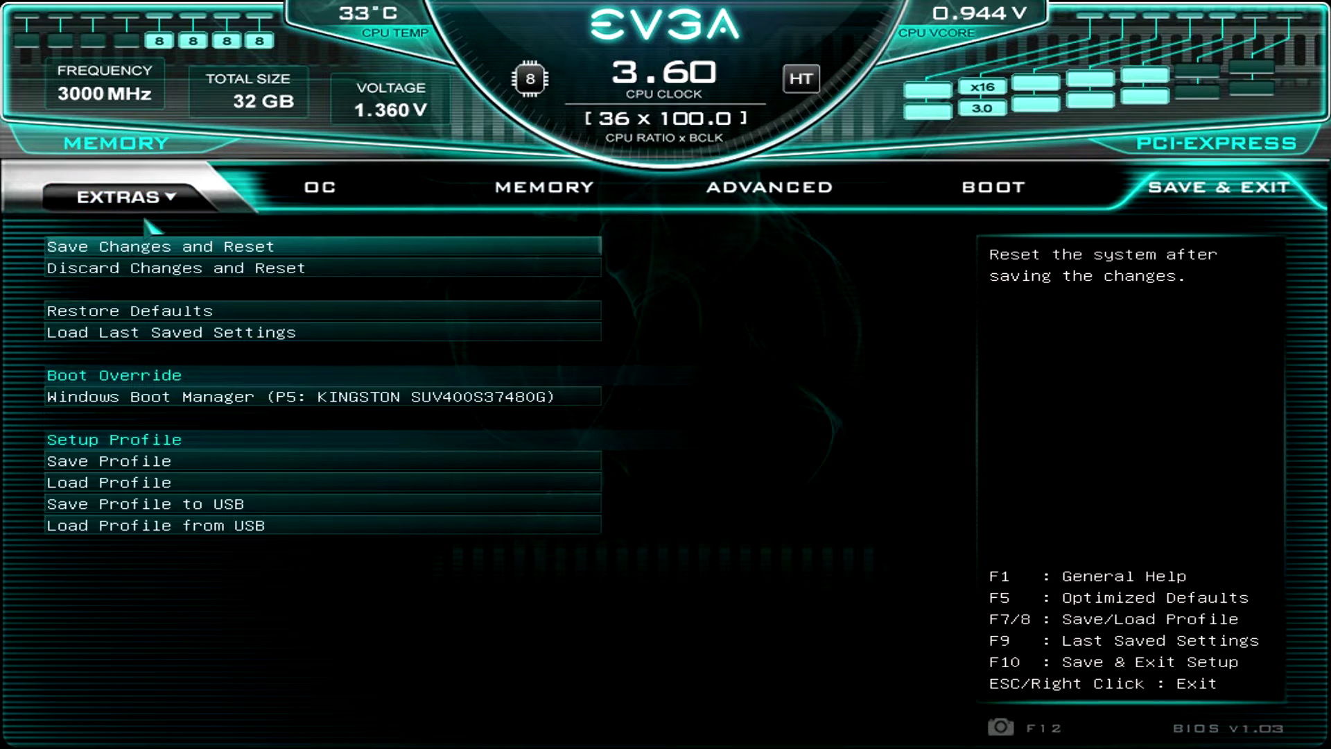
Run the Extras CPU stress test (4700 MHz, 1.176 V, 67 °C) and close its results.
{"action": "left_click", "coordinate": [139, 200]}
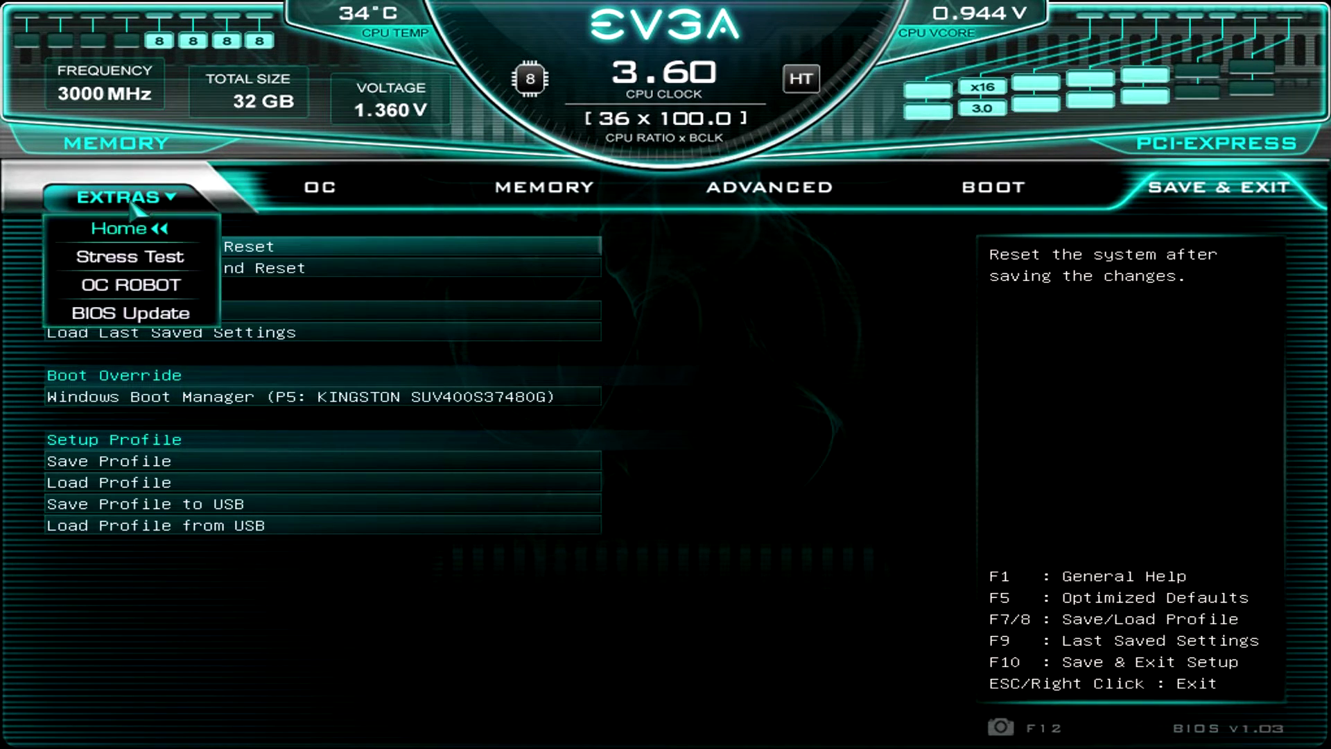
{"action": "left_click", "coordinate": [124, 261]}
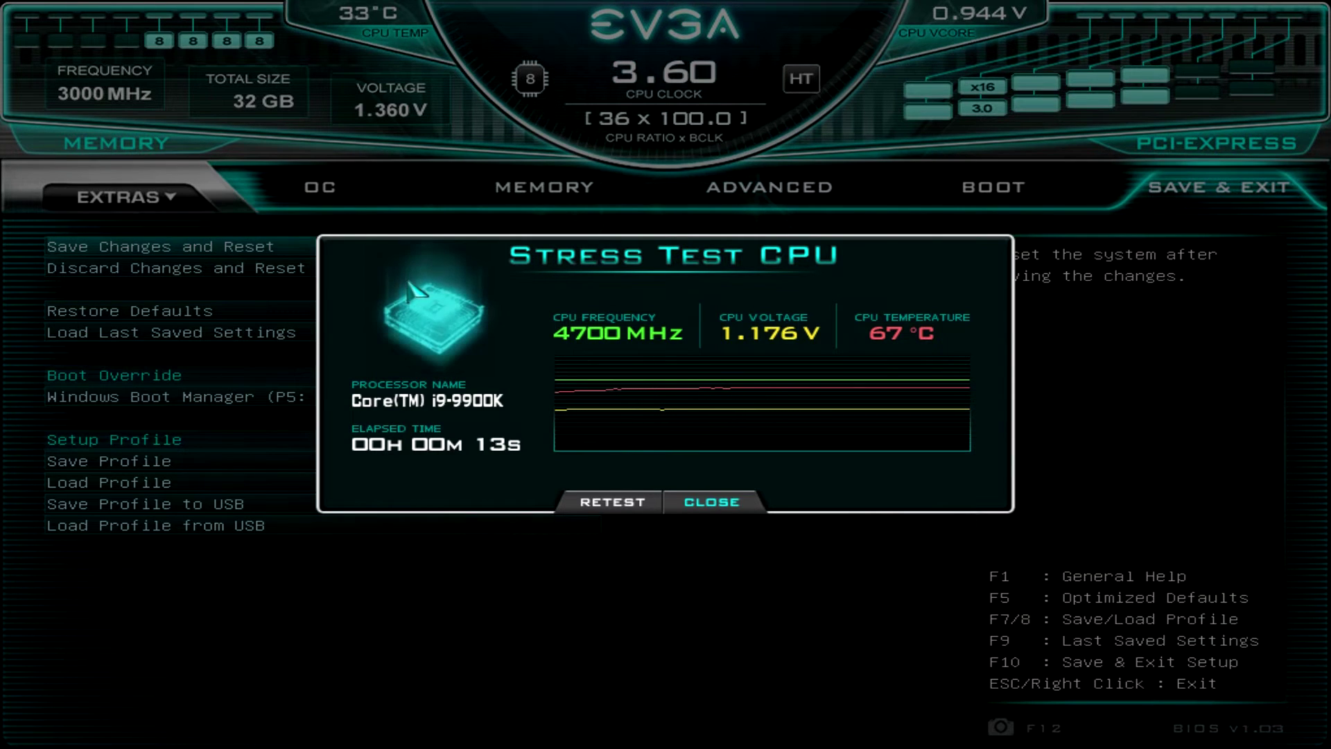
{"action": "left_click", "coordinate": [725, 501]}
{"action": "left_click", "coordinate": [117, 198]}
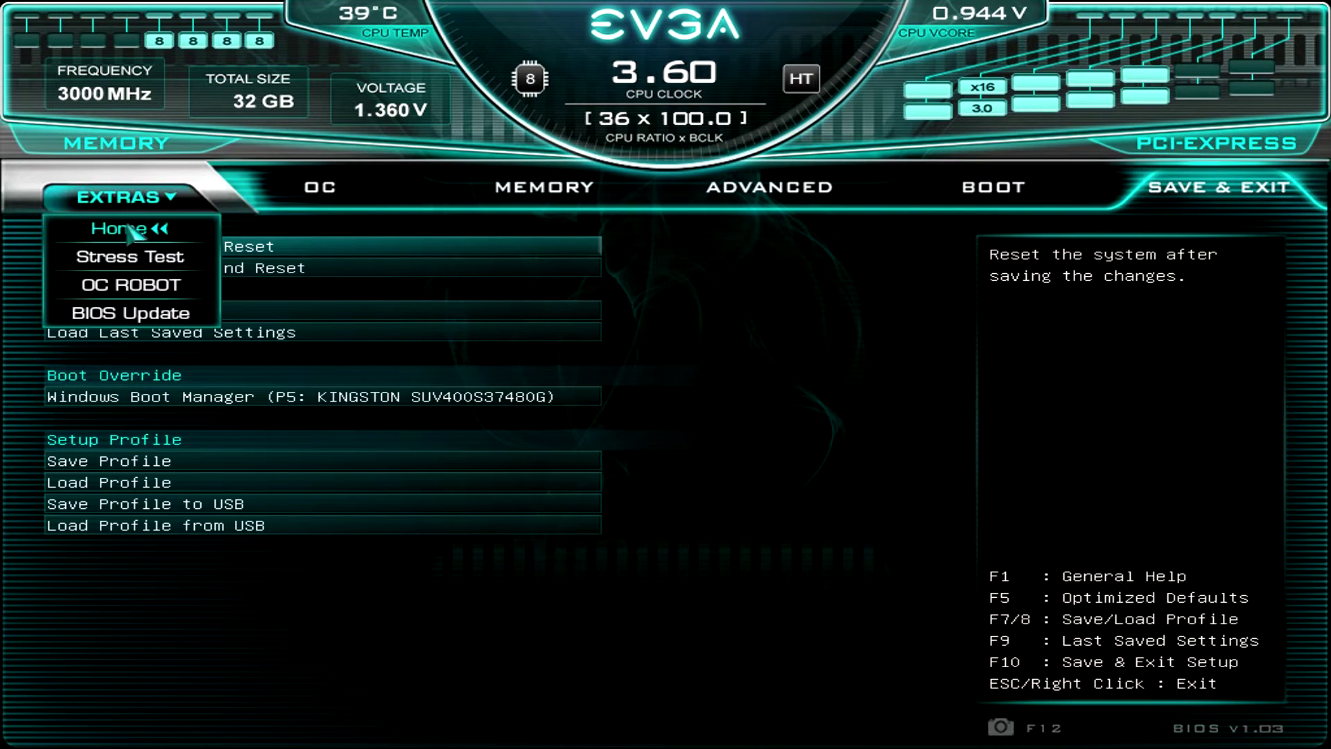
Close OC Robot without applying, then try BIOS Update and dismiss the no-USB-drive message.
{"action": "left_click", "coordinate": [138, 285]}
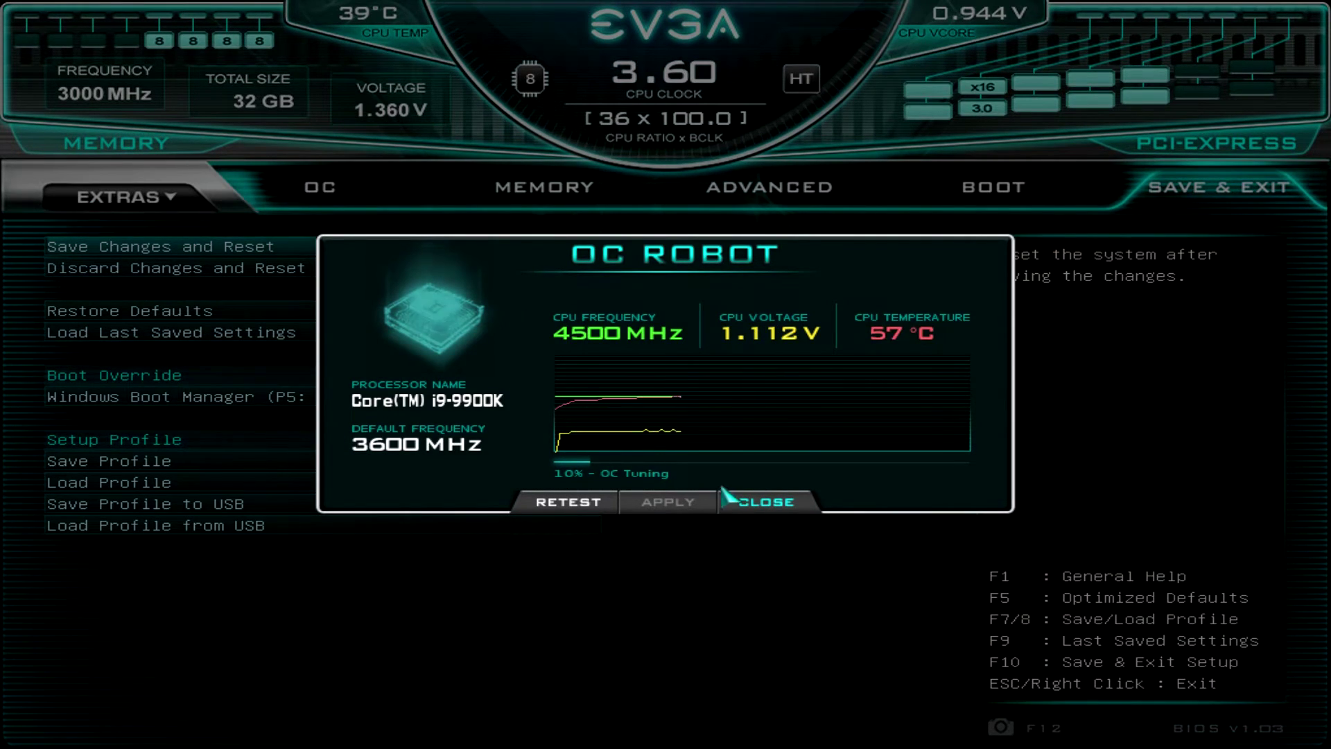
{"action": "left_click", "coordinate": [767, 502]}
{"action": "left_click", "coordinate": [118, 198]}
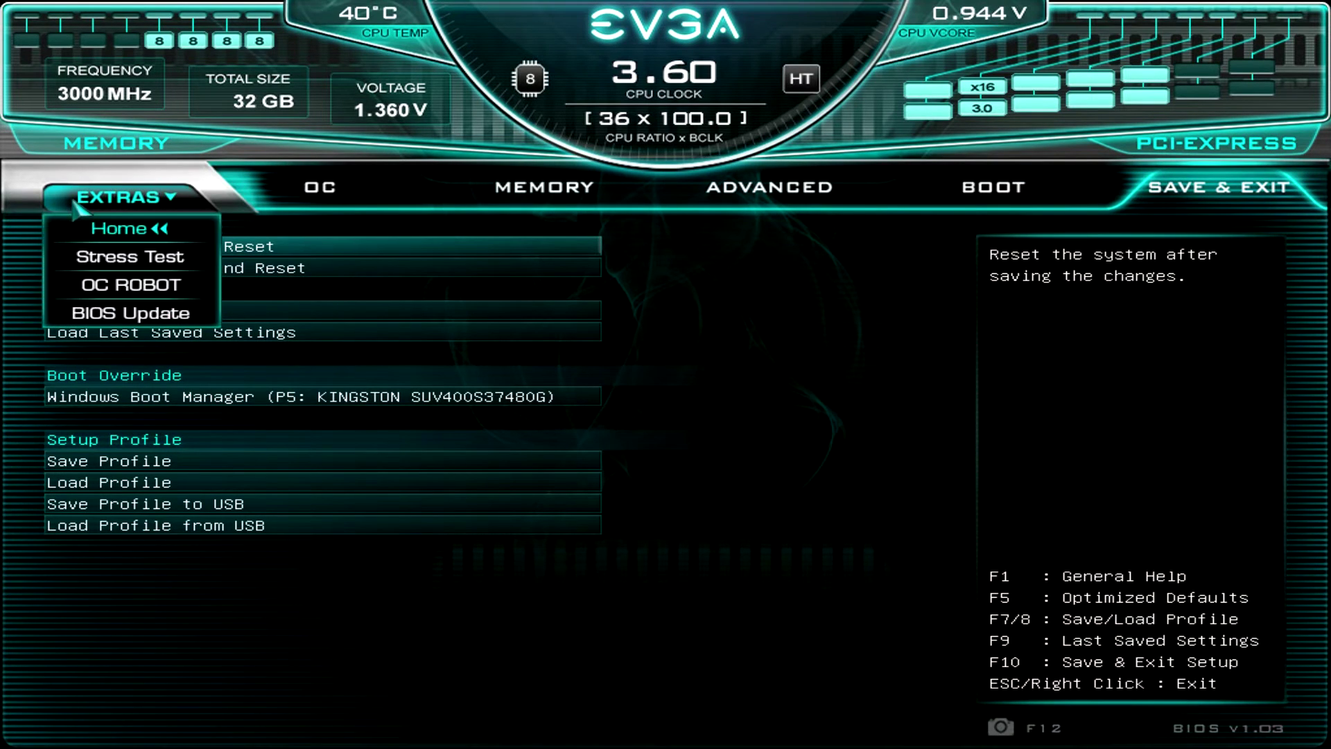
{"action": "left_click", "coordinate": [120, 316]}
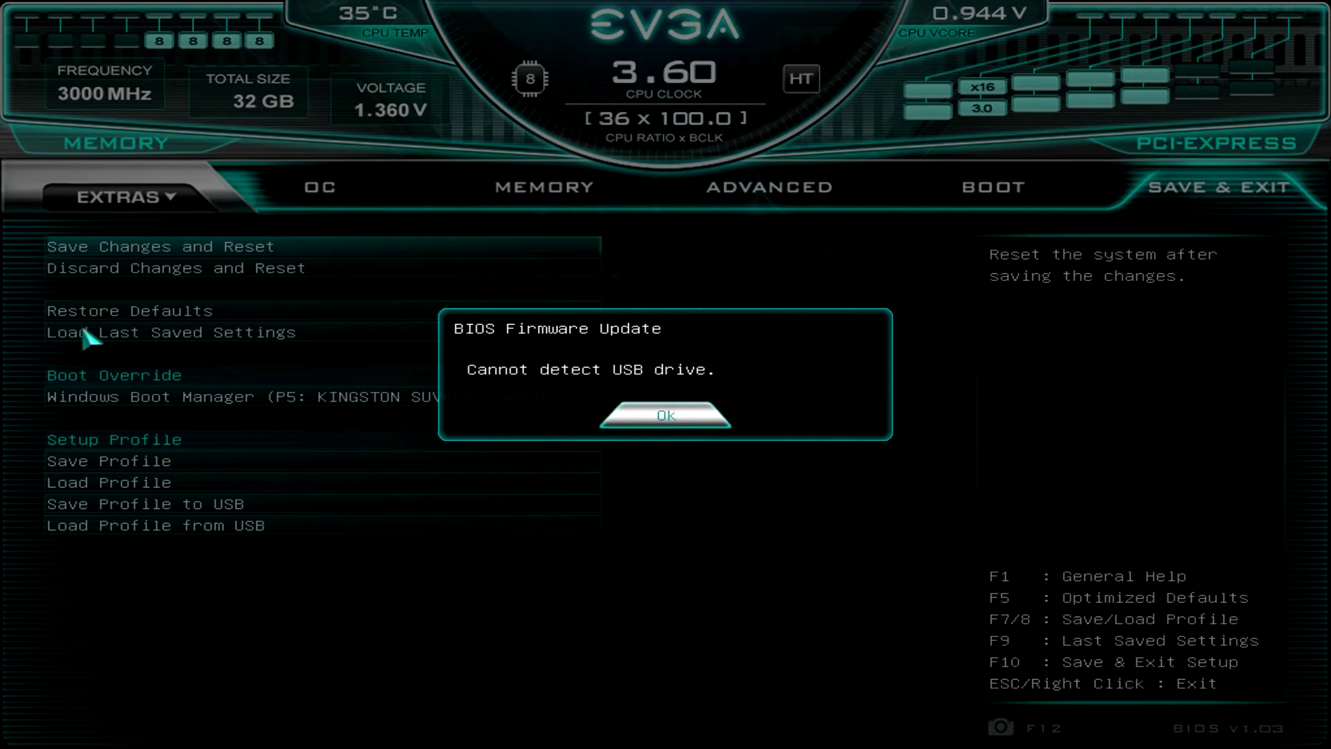
{"action": "left_click", "coordinate": [639, 418]}
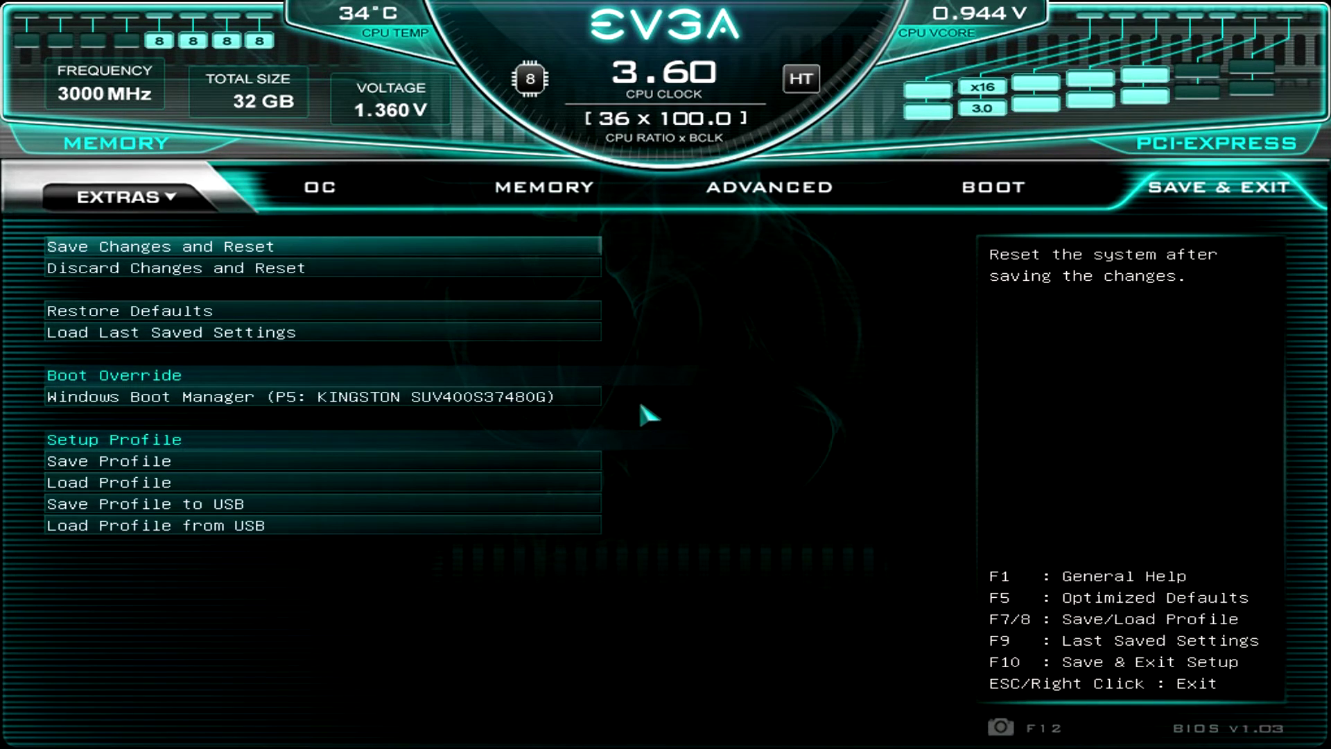
Show the OC page with CPU Multiplier Control on Auto and BCLK 100.00.
{"action": "left_click", "coordinate": [319, 193]}
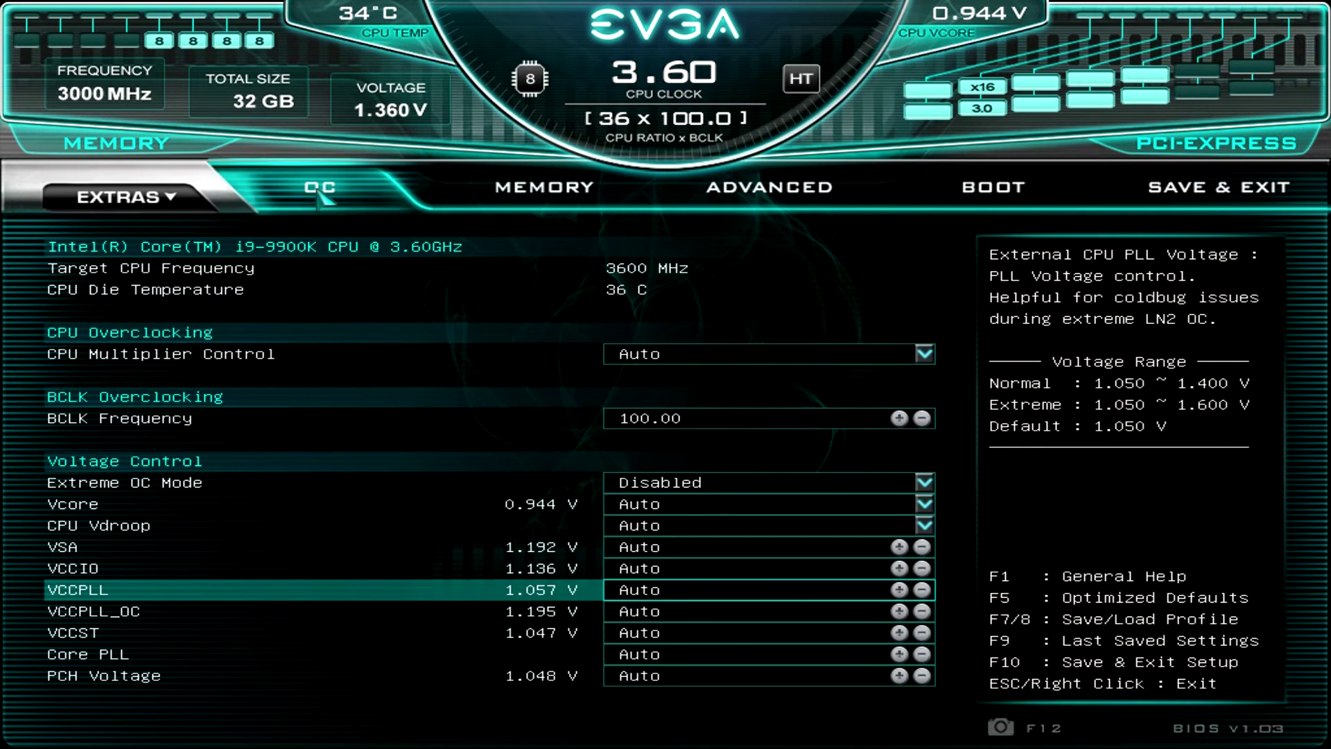